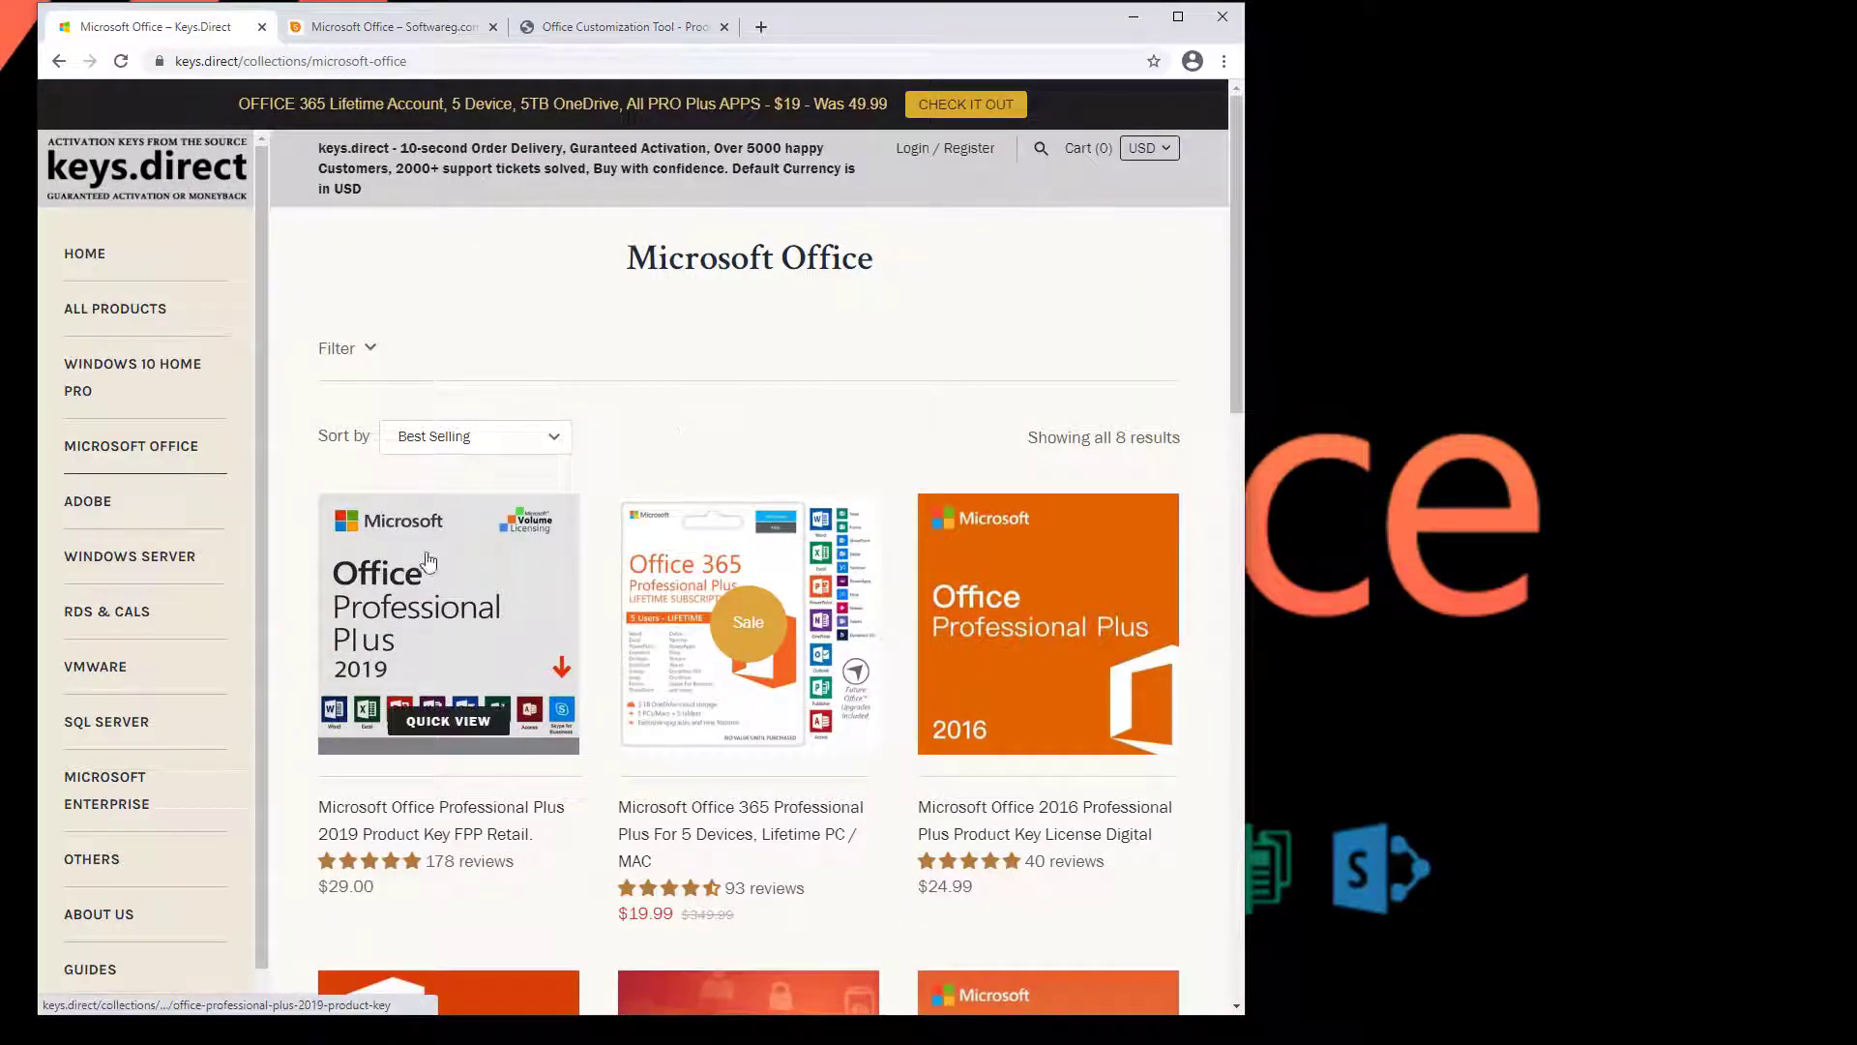
- Browse the keys.direct Office listings and highlight the Office Professional Plus 2019 title and price
scroll(987, 352, "down", 2)
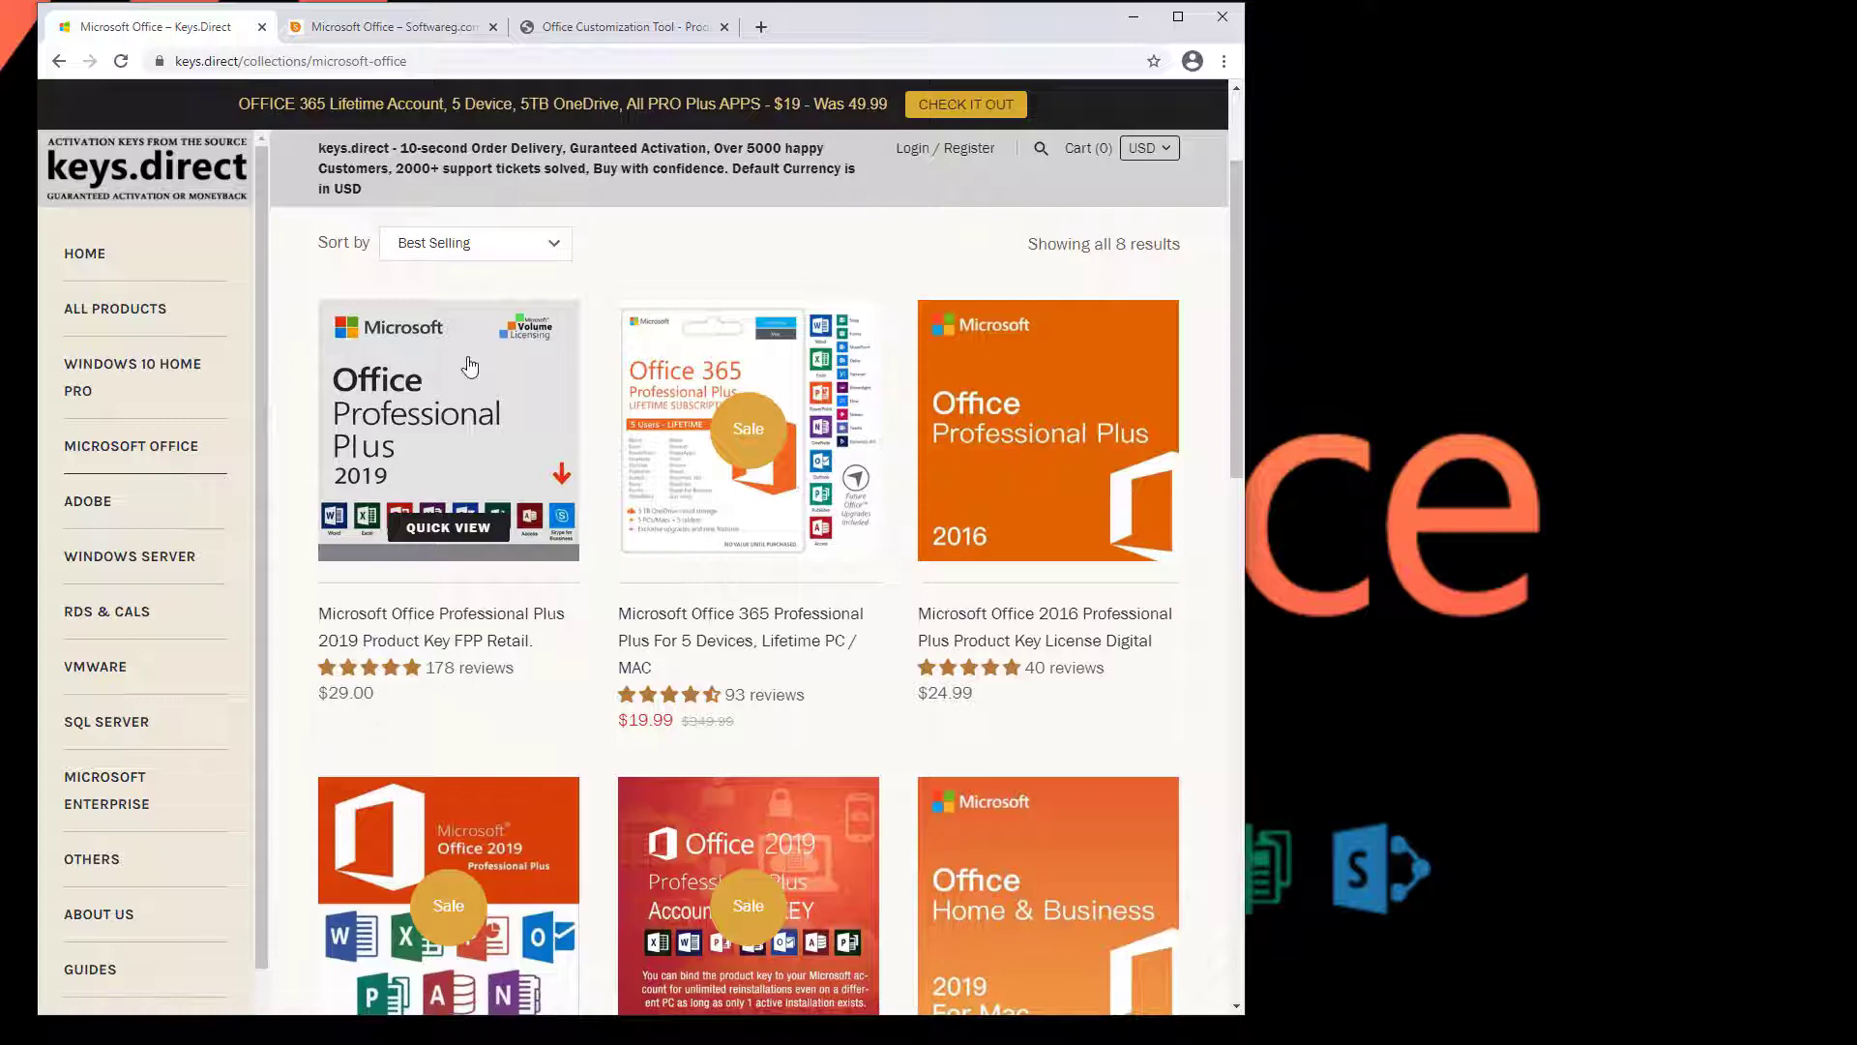
left_click_drag(426, 711, 318, 608)
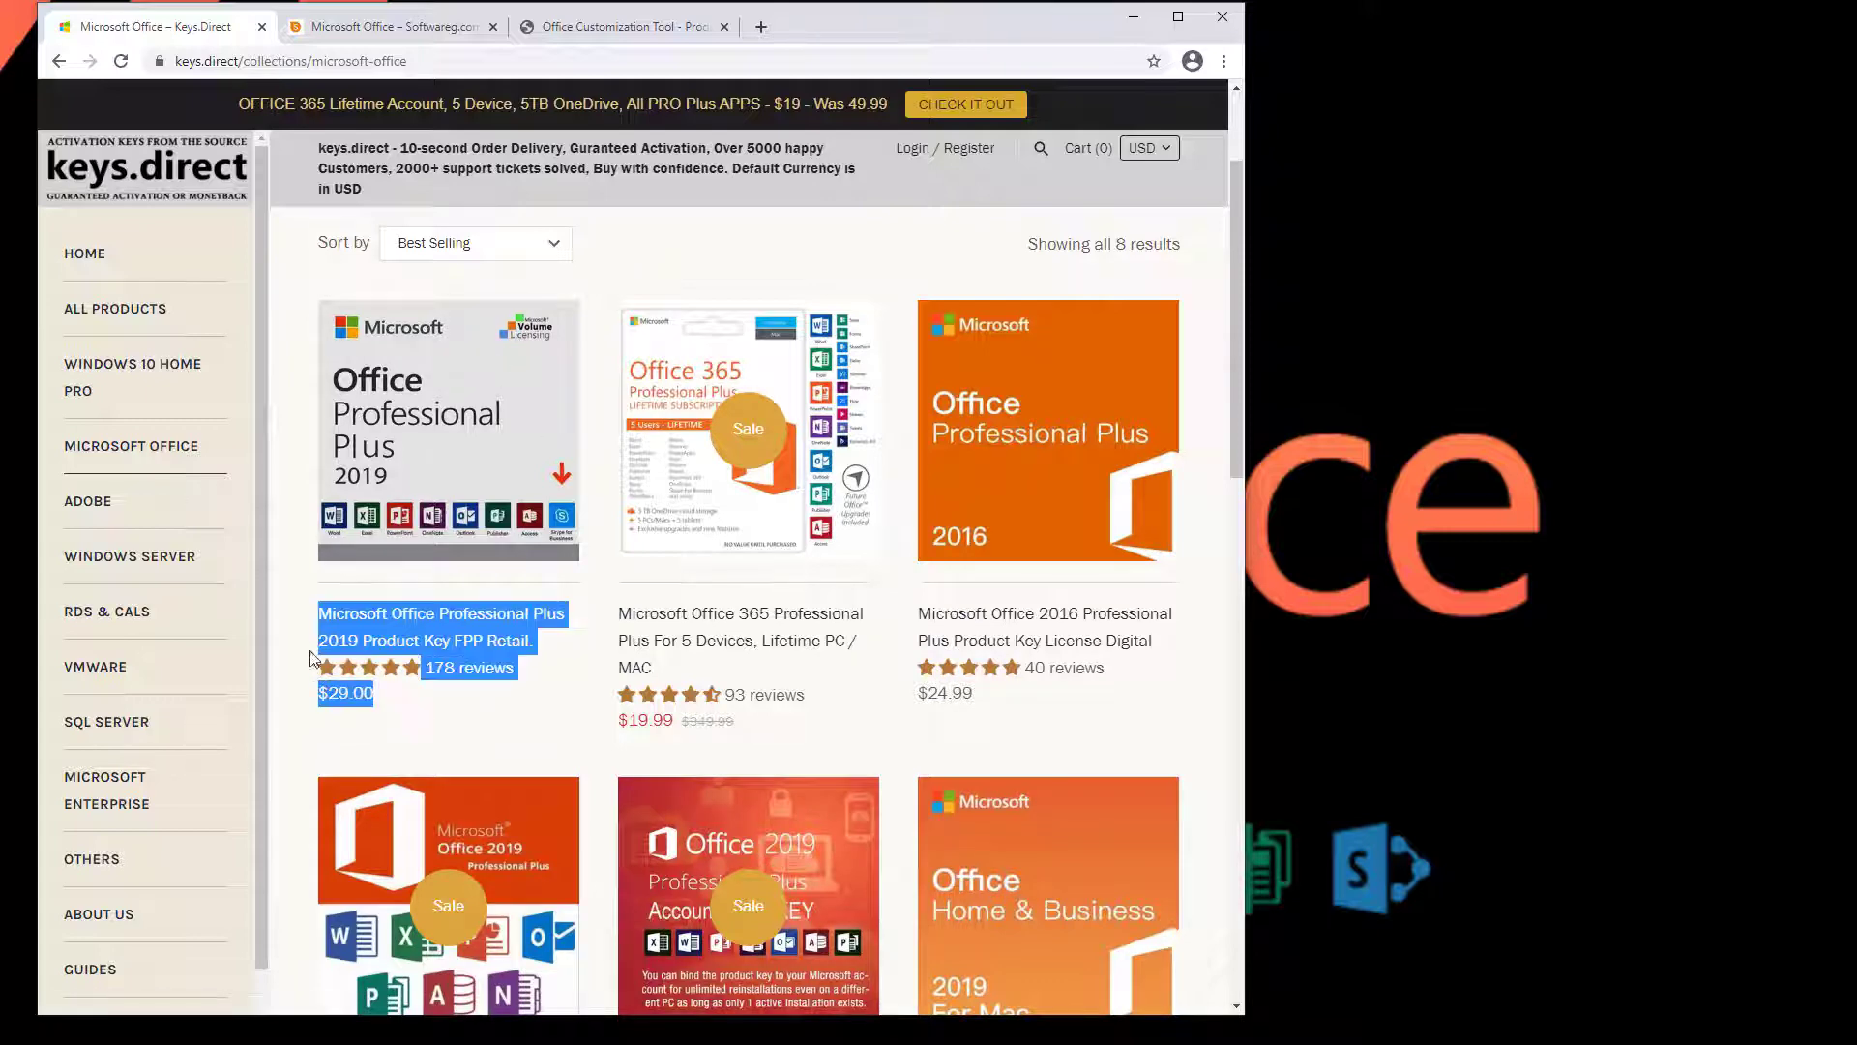
left_click(1107, 730)
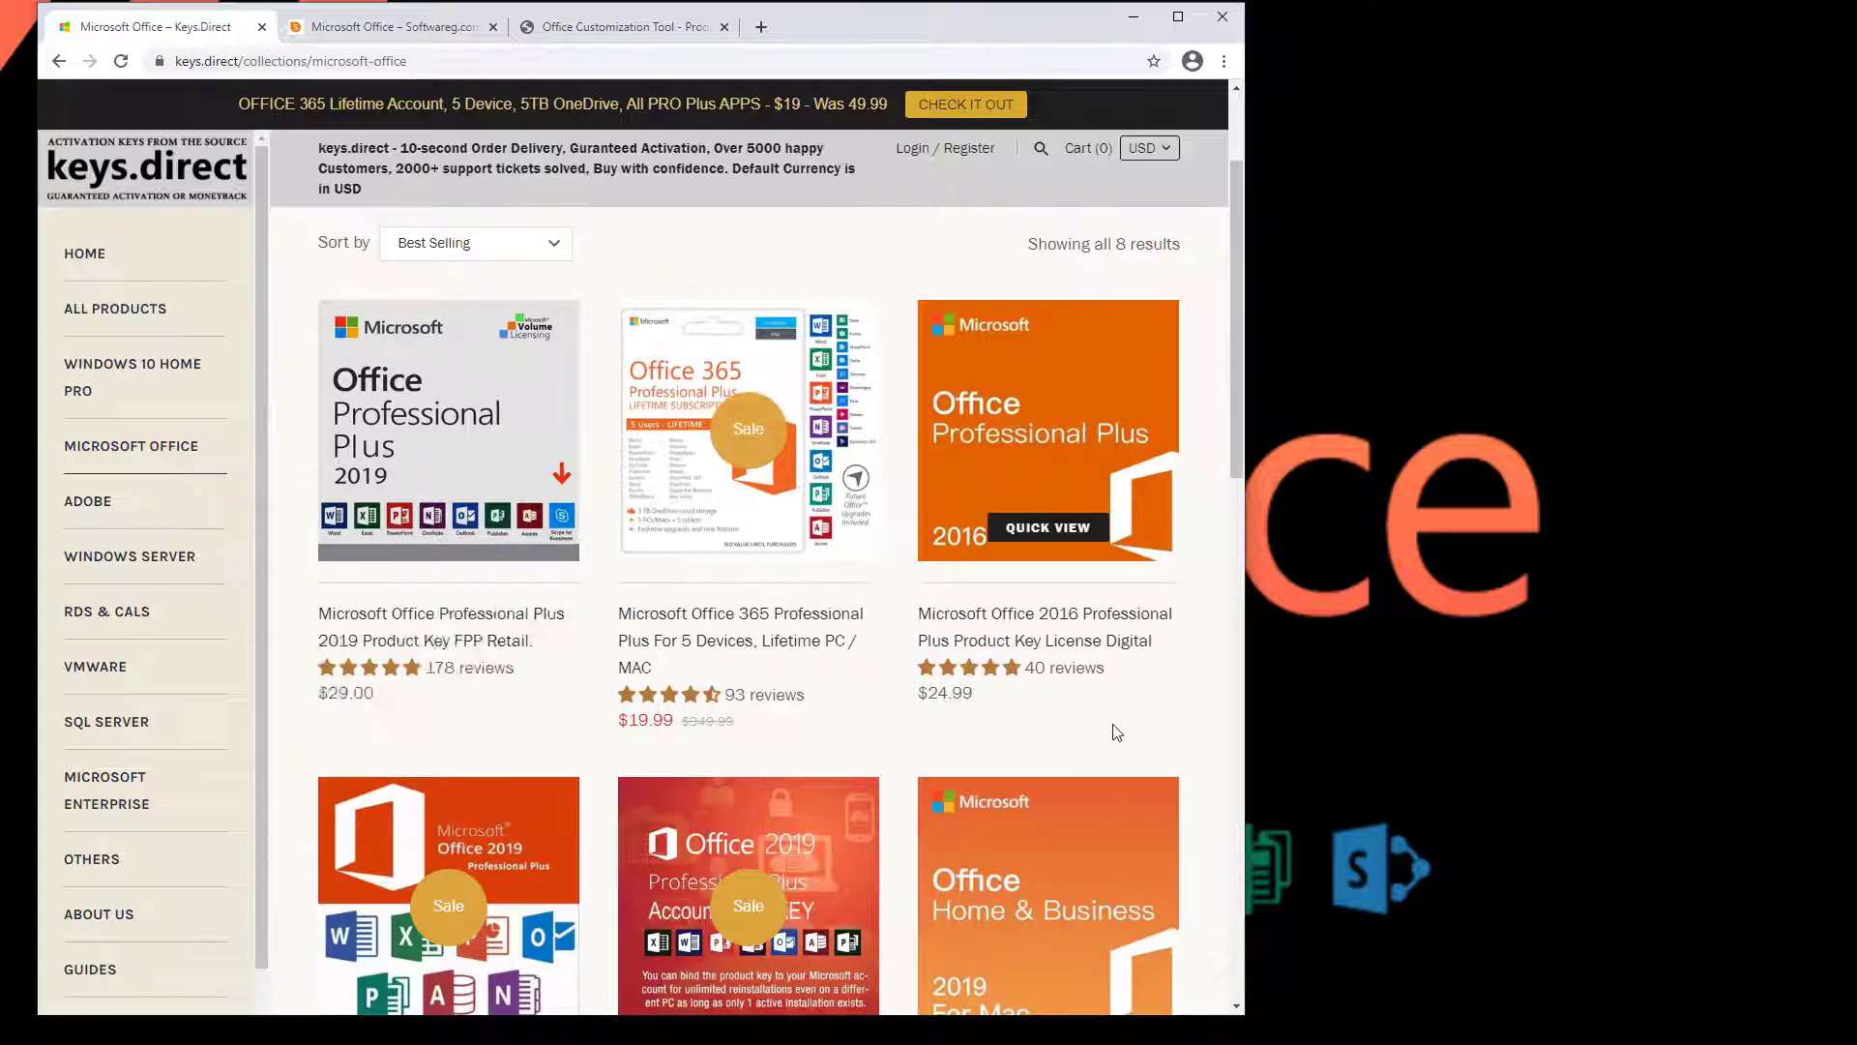
scroll(702, 607, "down", 1)
scroll(703, 608, "up", 3)
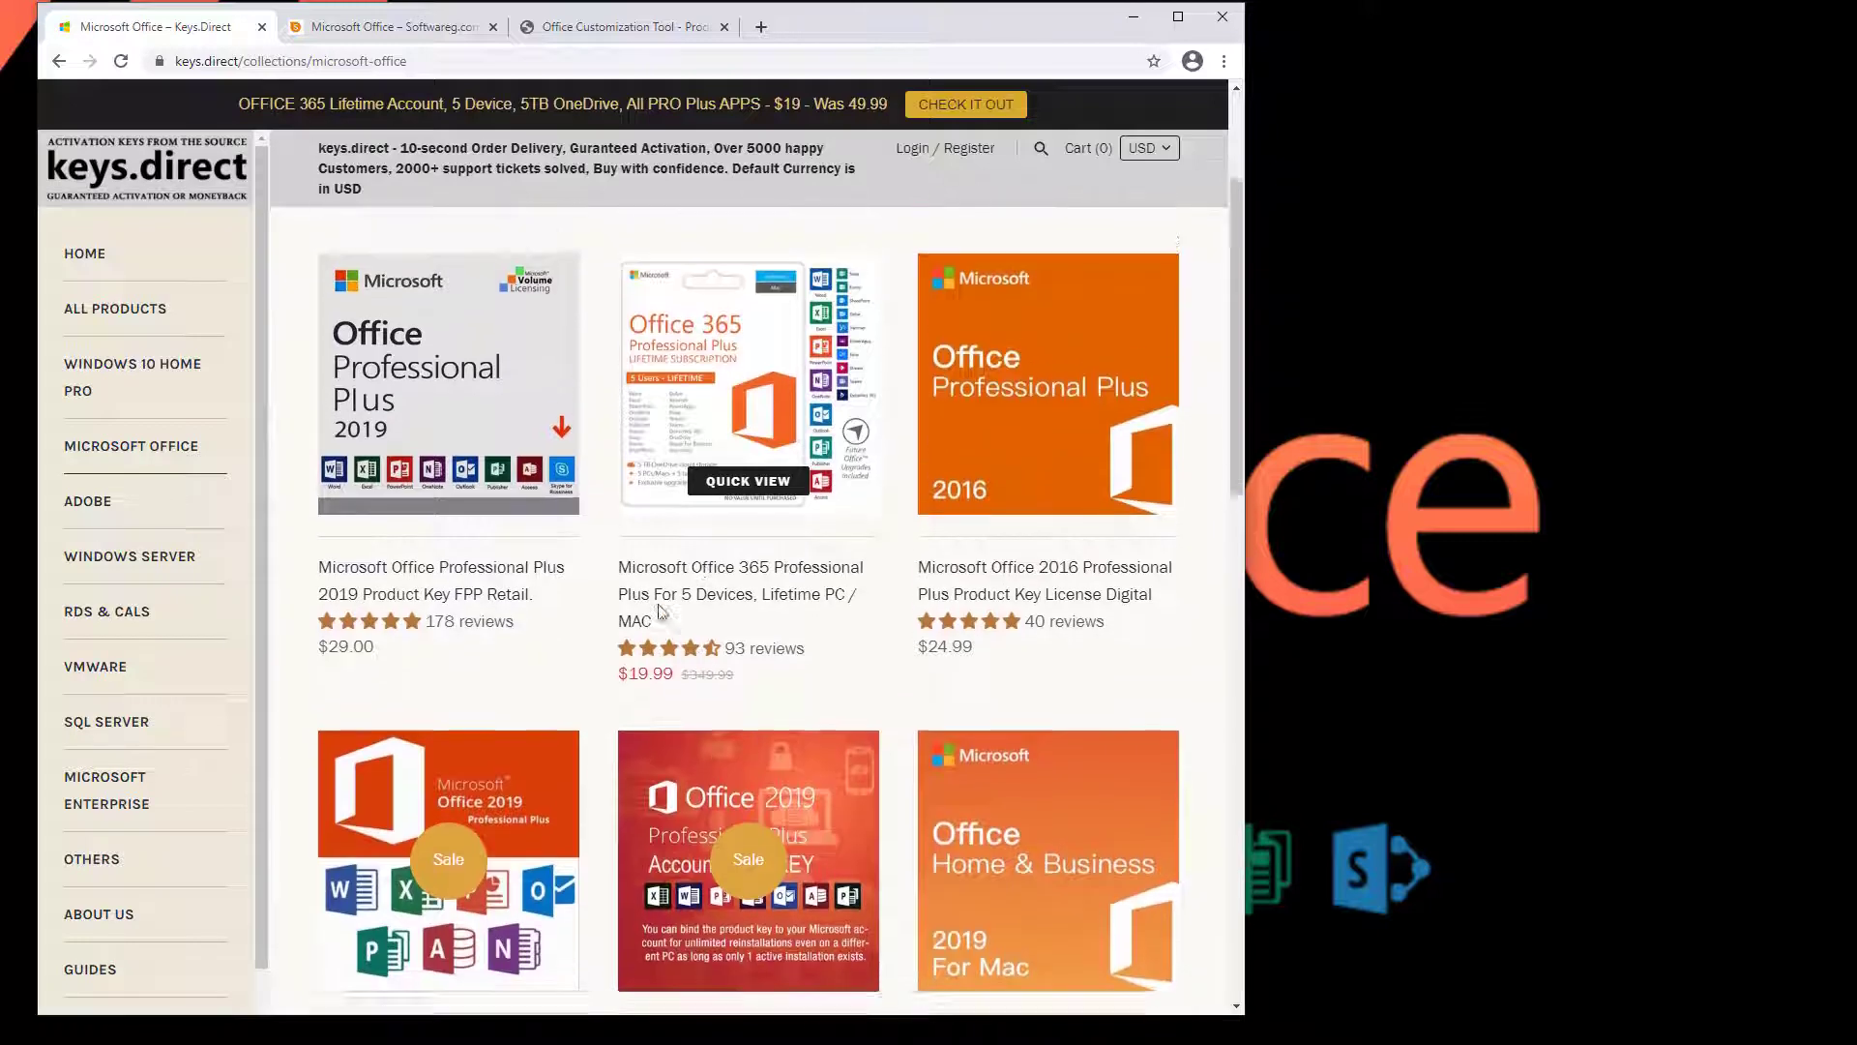
scroll(801, 427, "down", 1)
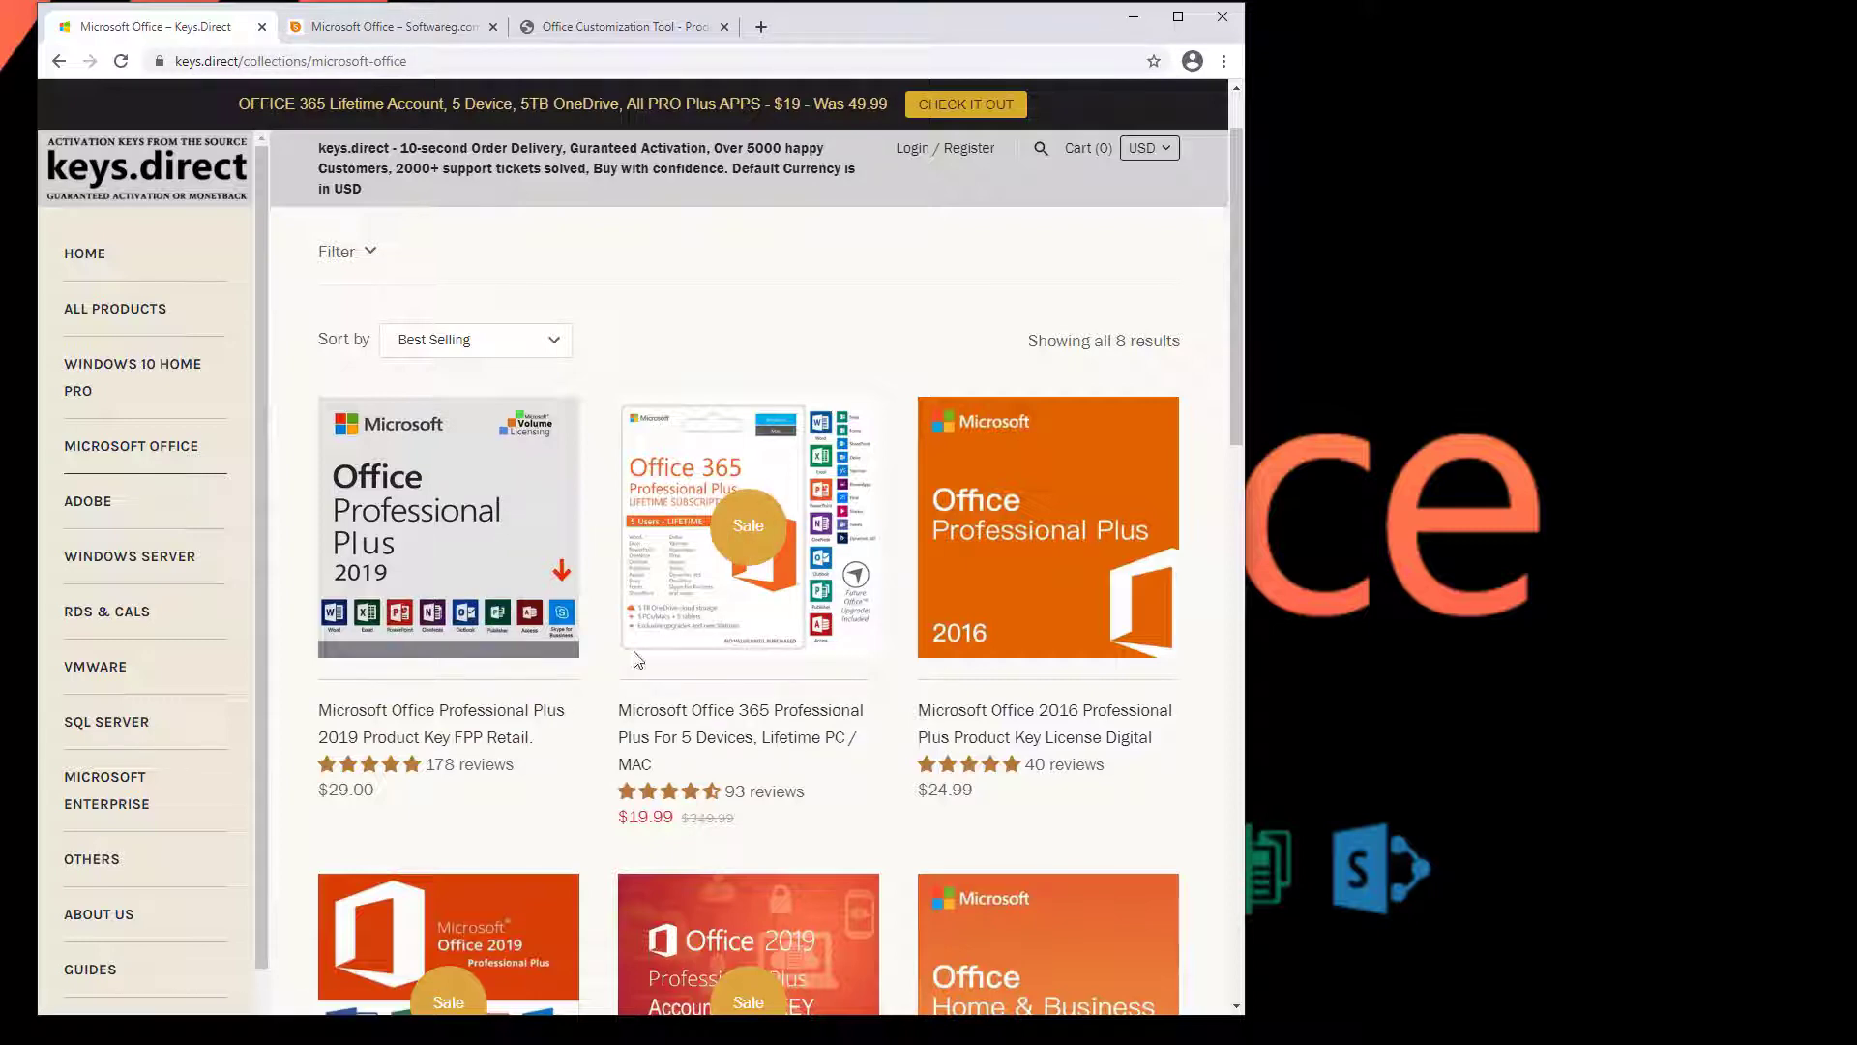
left_click(619, 28)
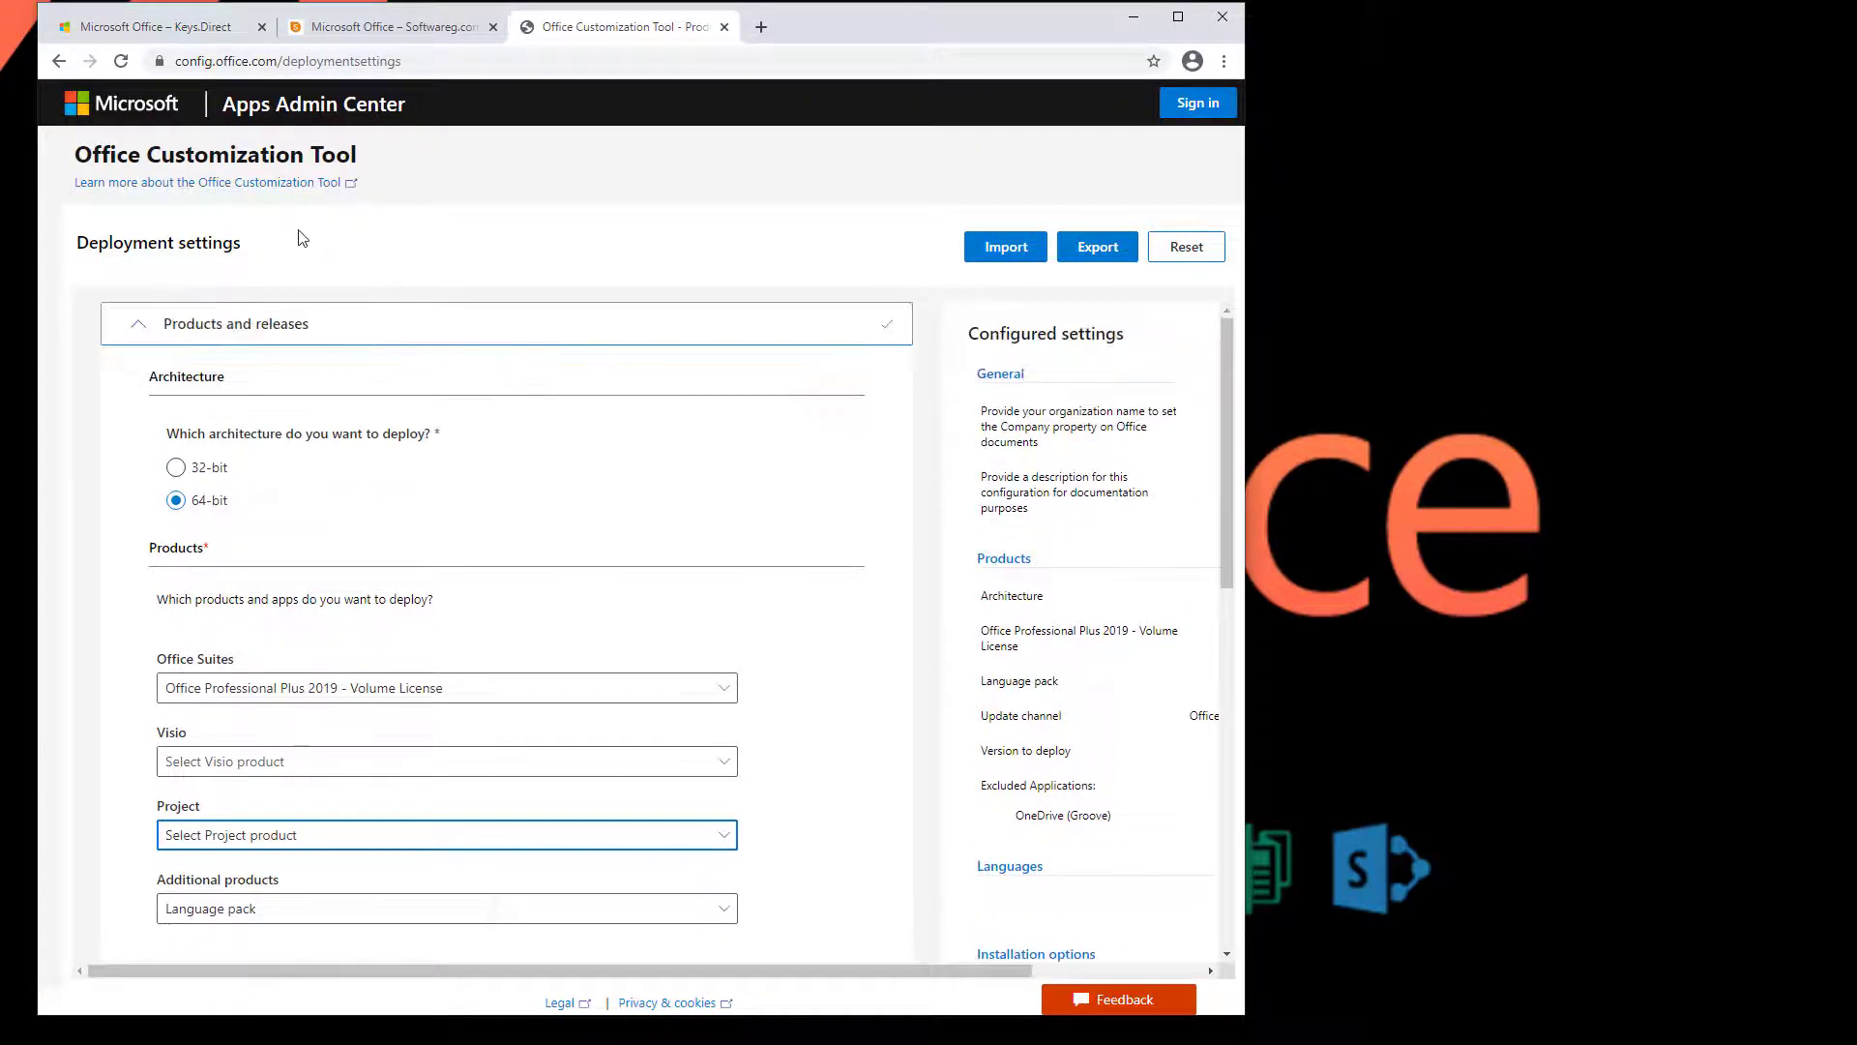
scroll(559, 468, "down", 2)
scroll(560, 468, "down", 2)
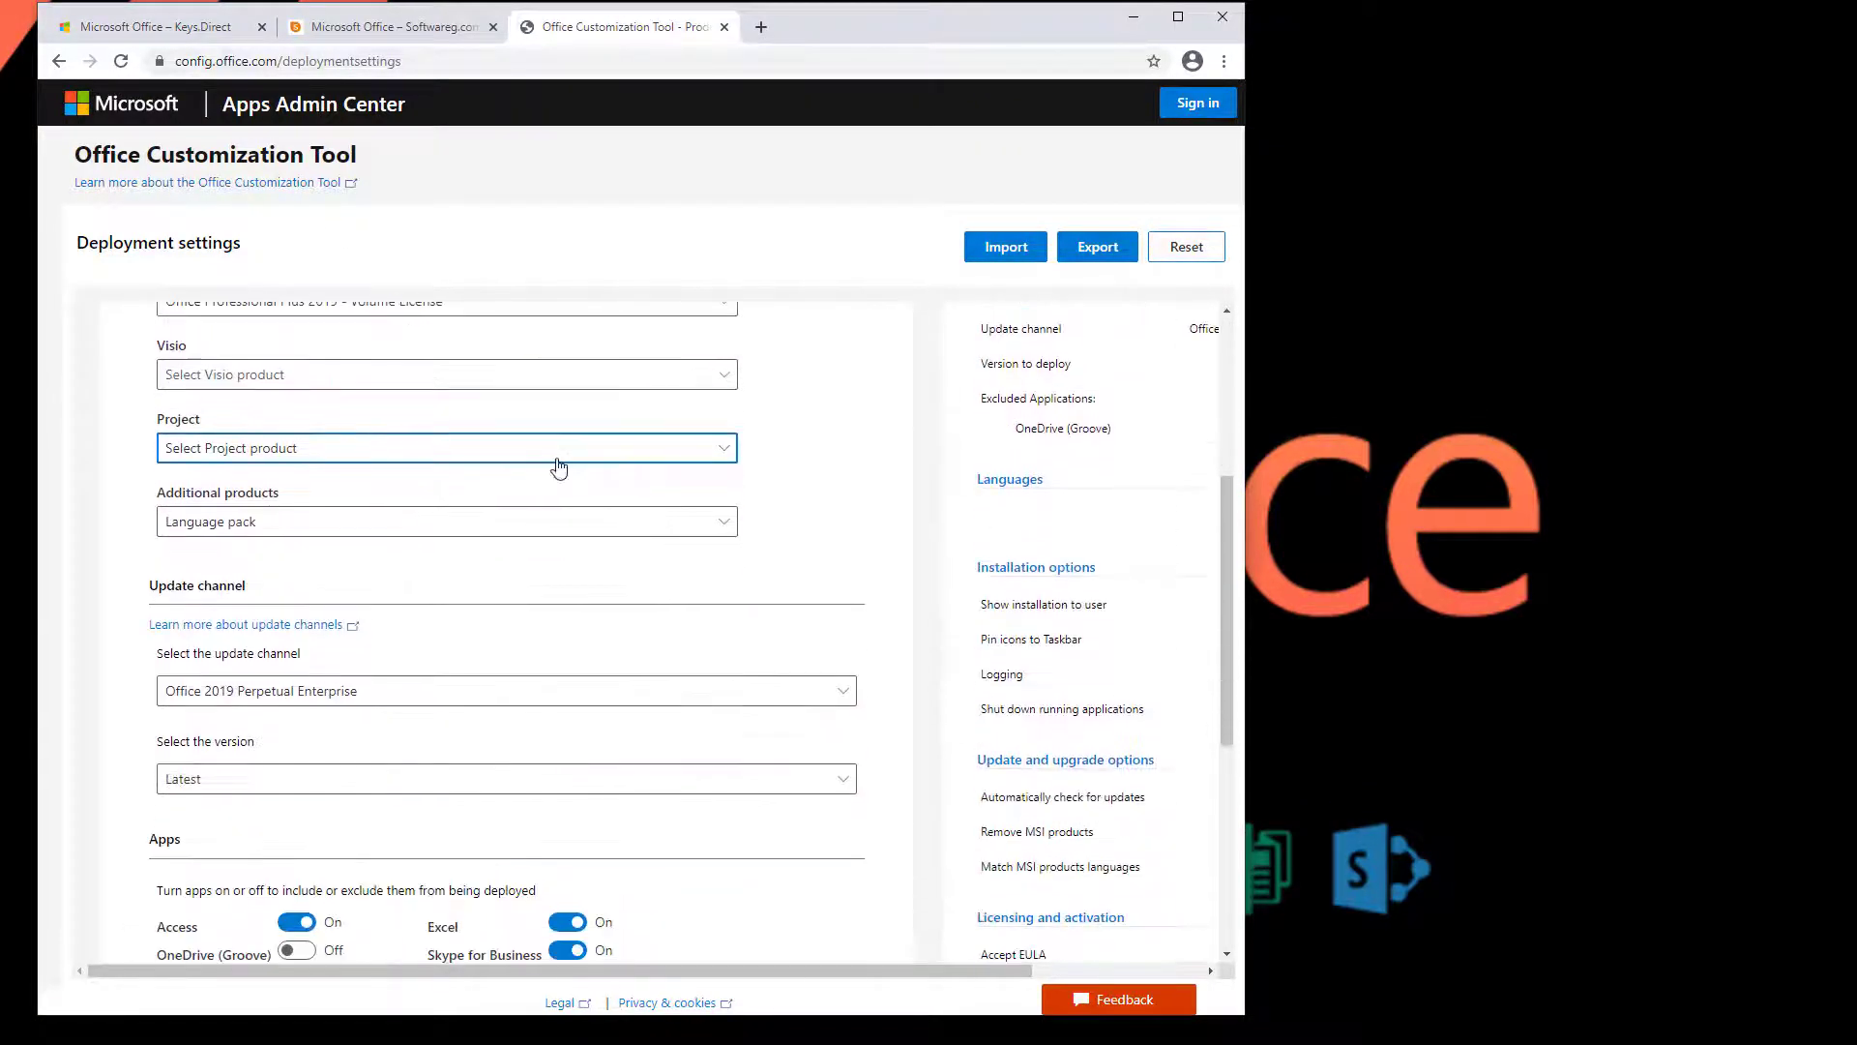
scroll(560, 469, "up", 1)
scroll(706, 472, "down", 2)
scroll(705, 476, "down", 1)
scroll(720, 421, "up", 2)
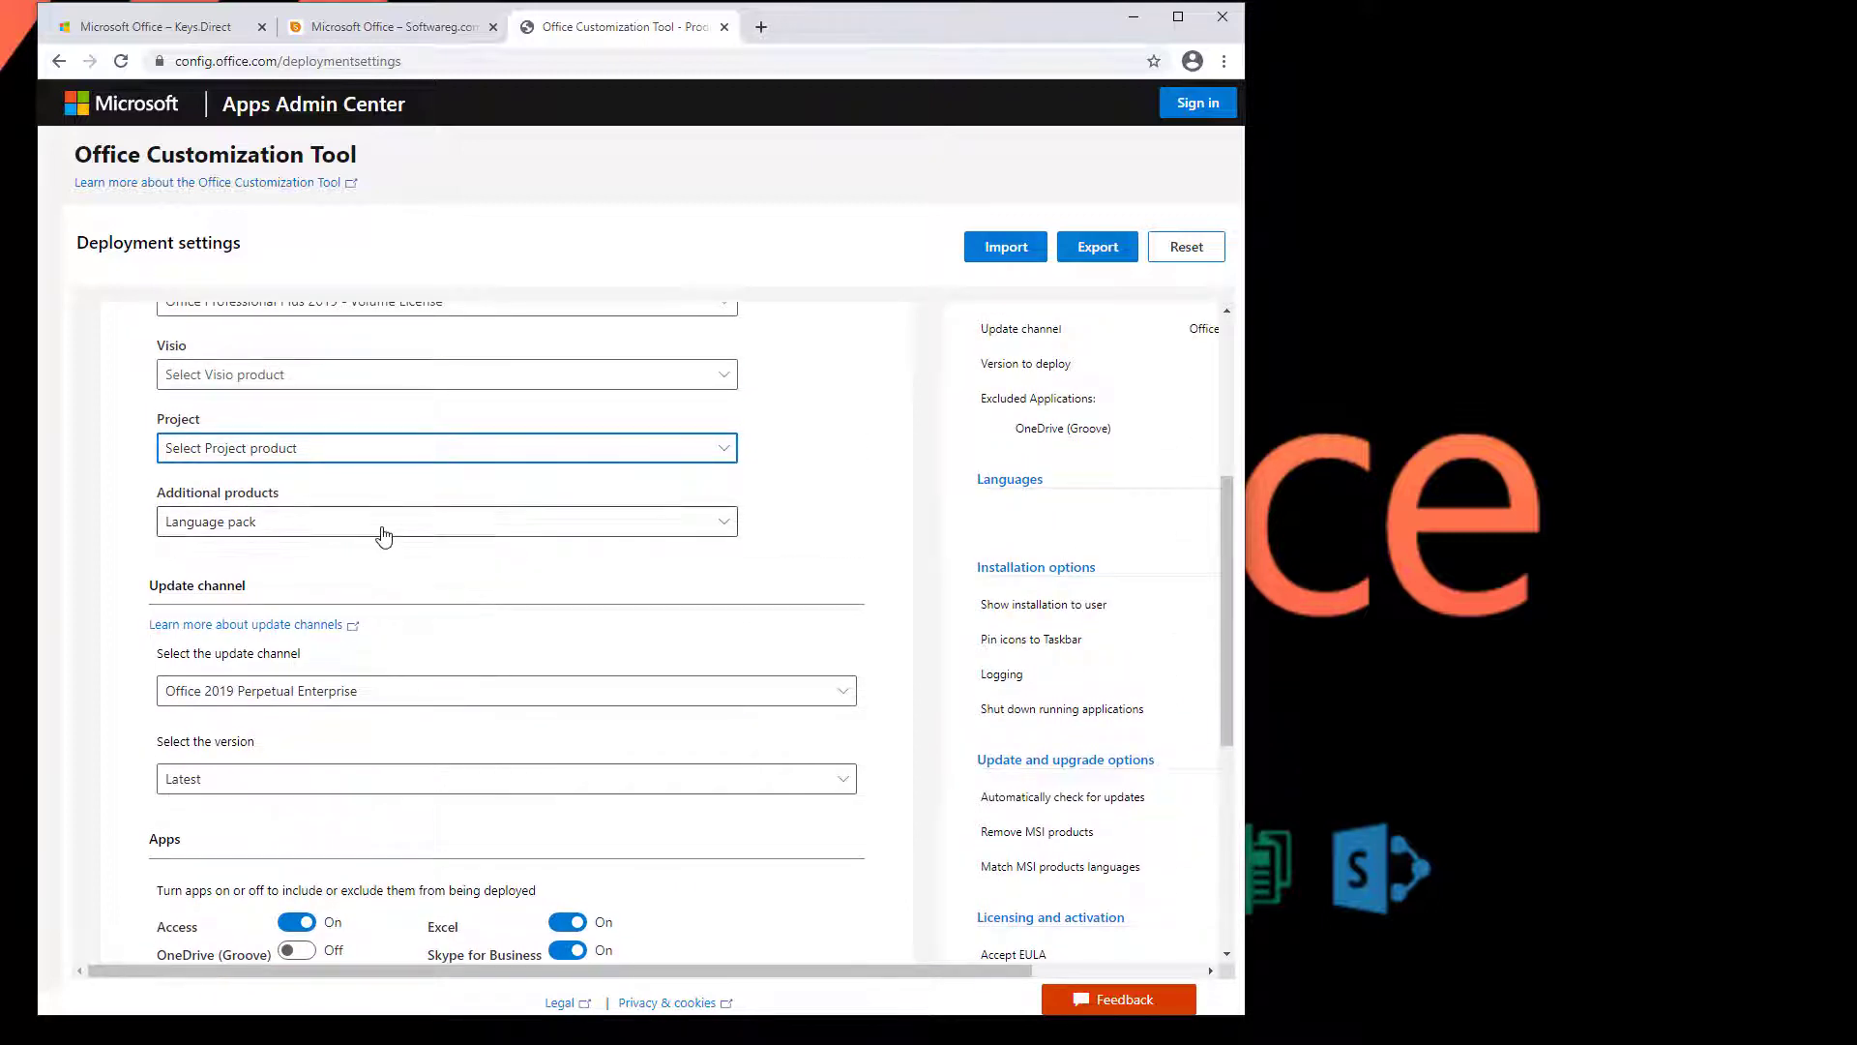
scroll(866, 582, "down", 1)
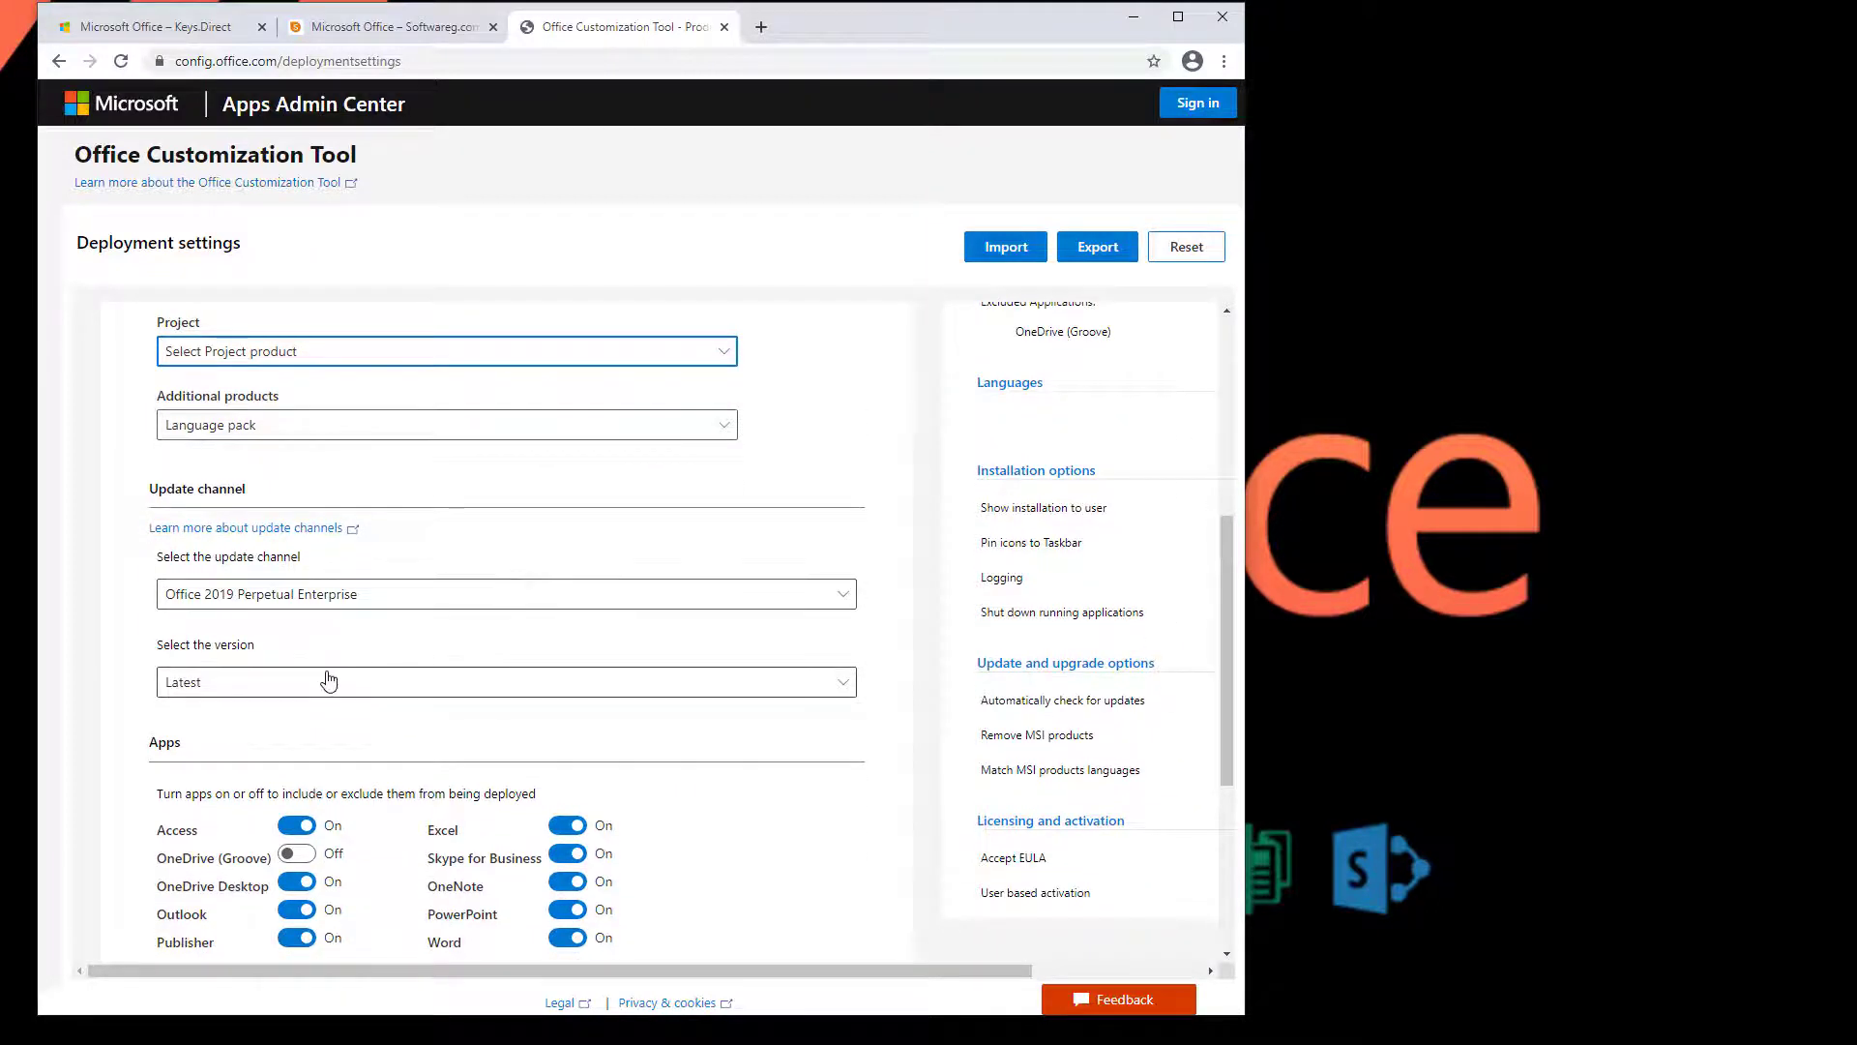
left_click(323, 680)
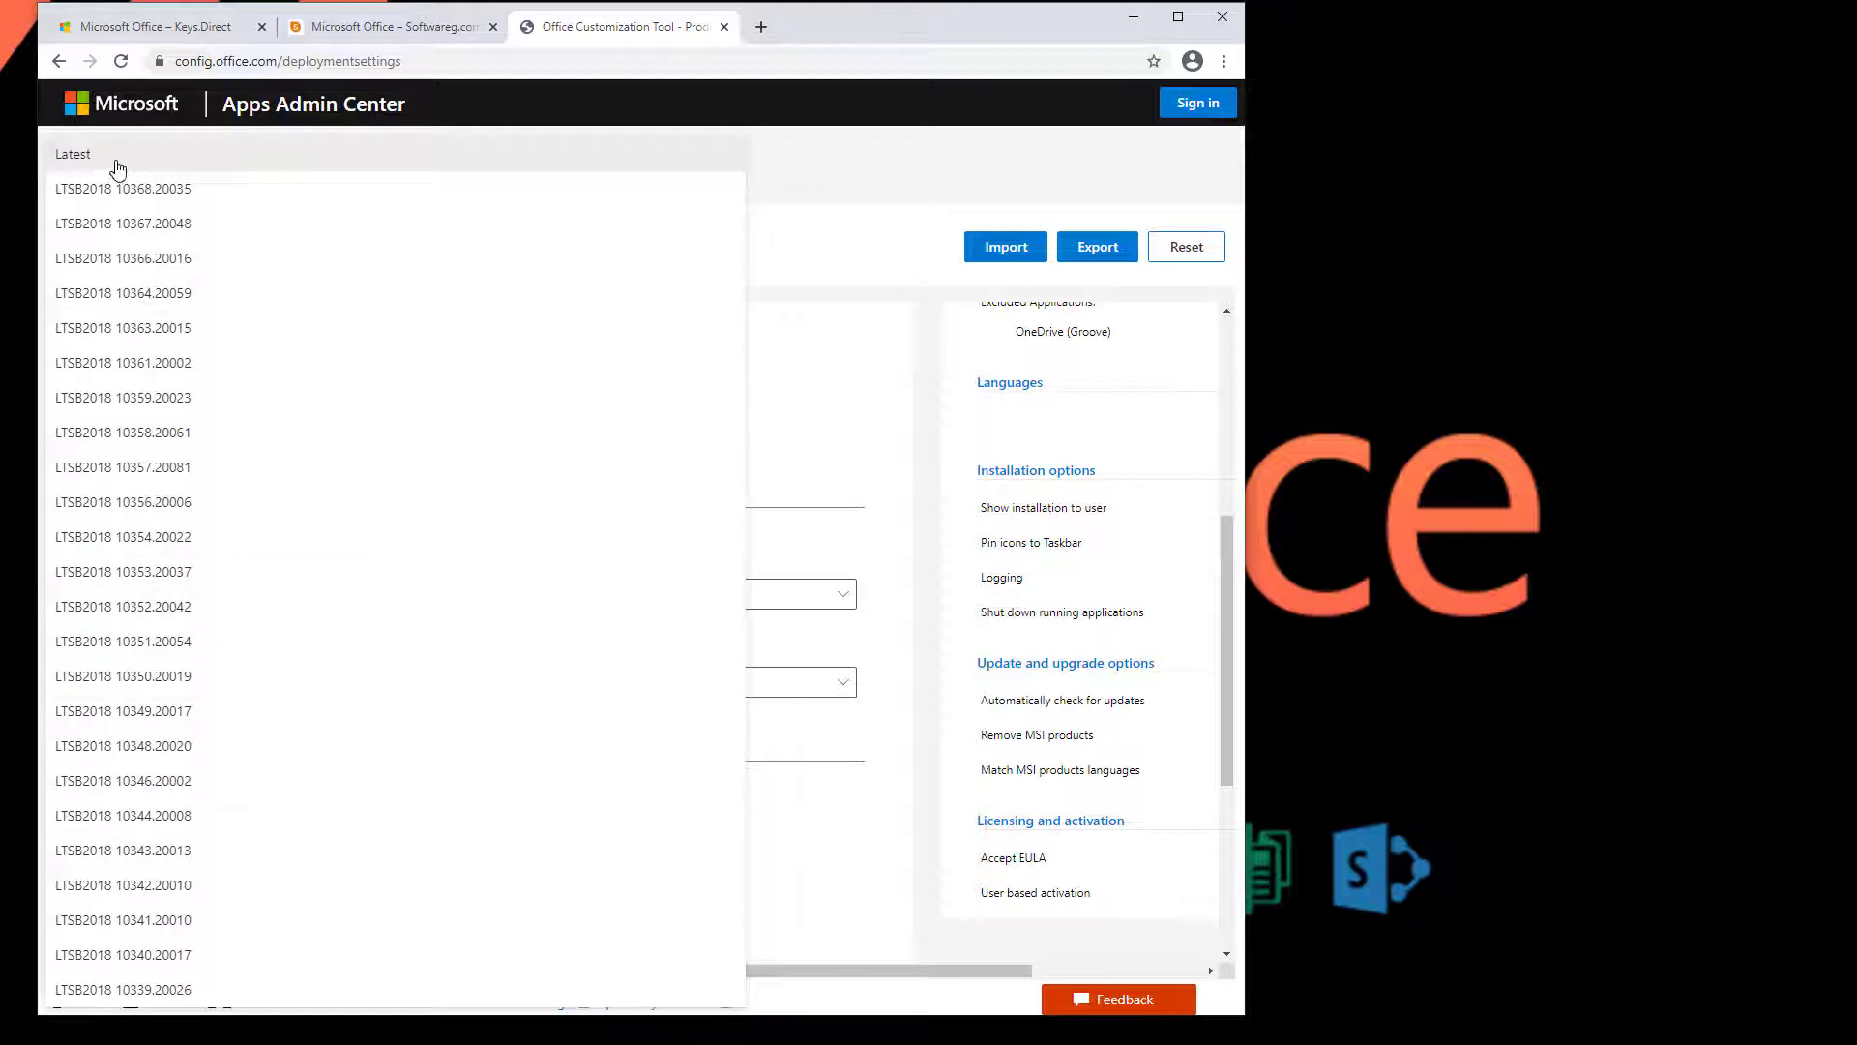
left_click(750, 261)
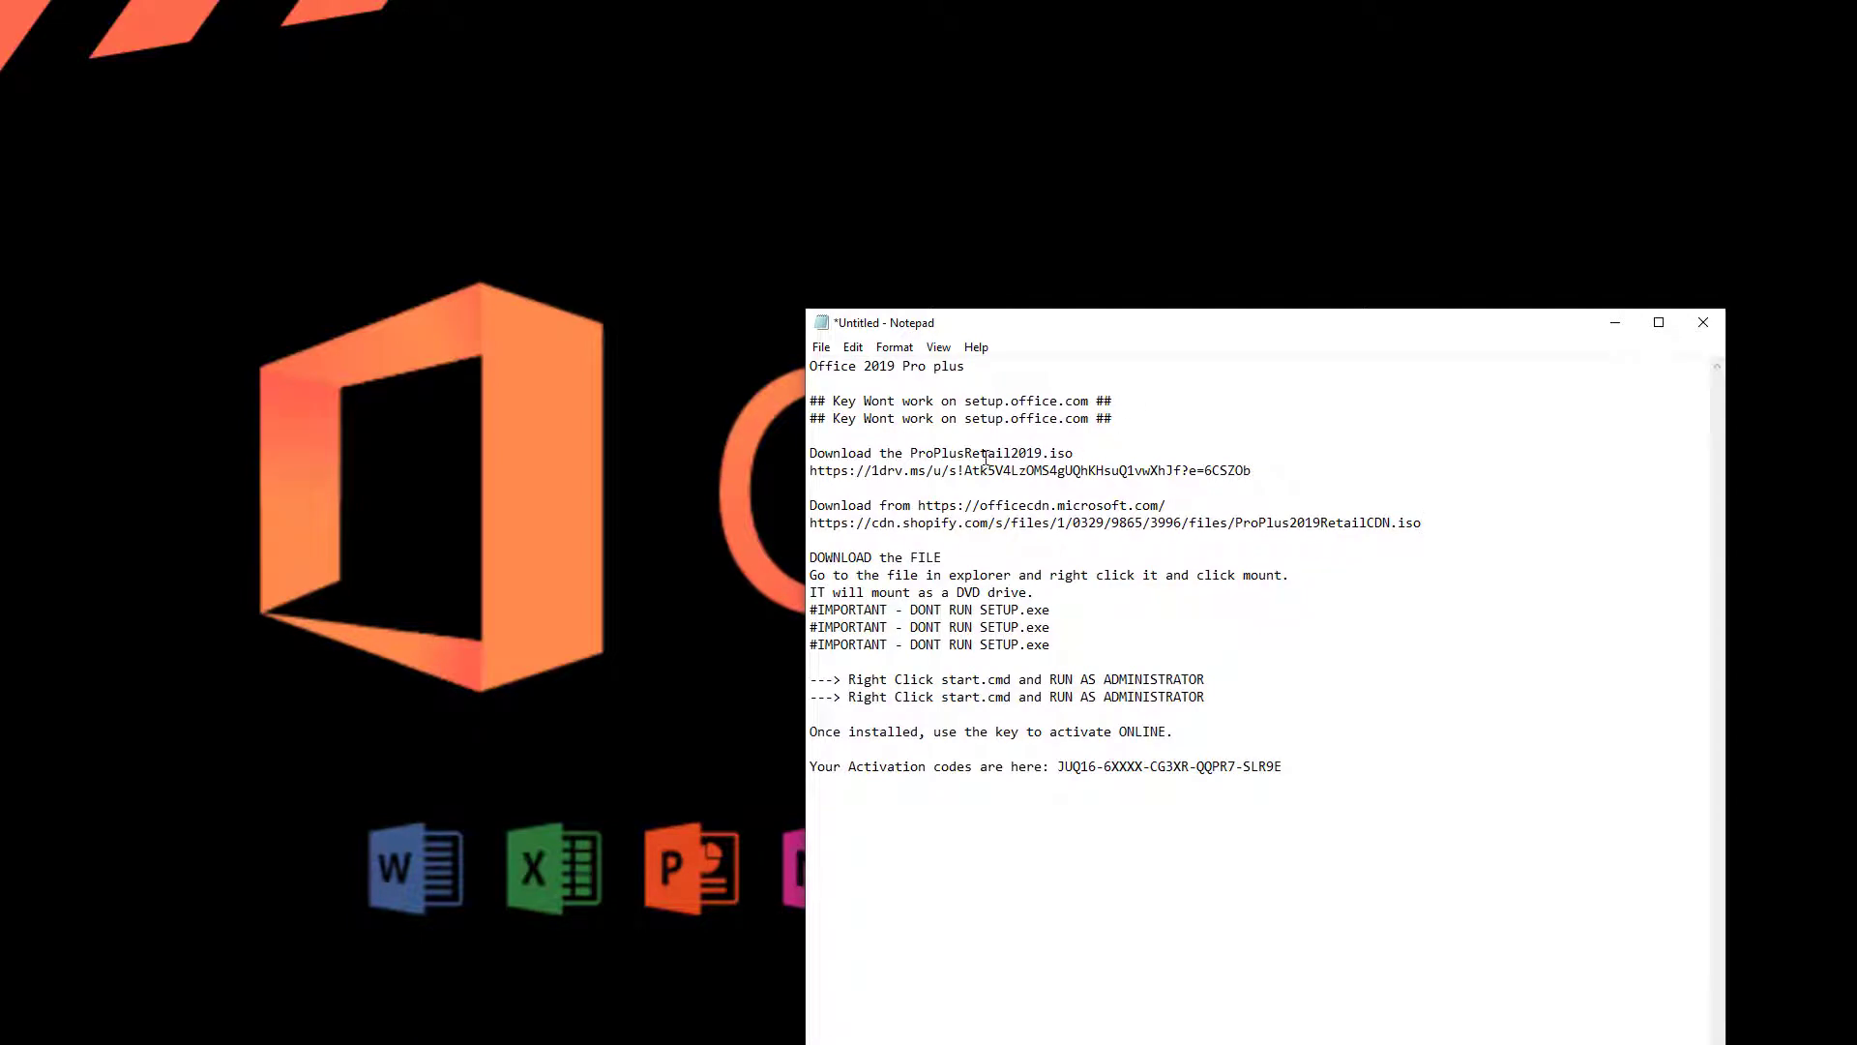
left_click_drag(815, 457, 1302, 468)
left_click(1286, 474)
left_click_drag(814, 507, 1350, 522)
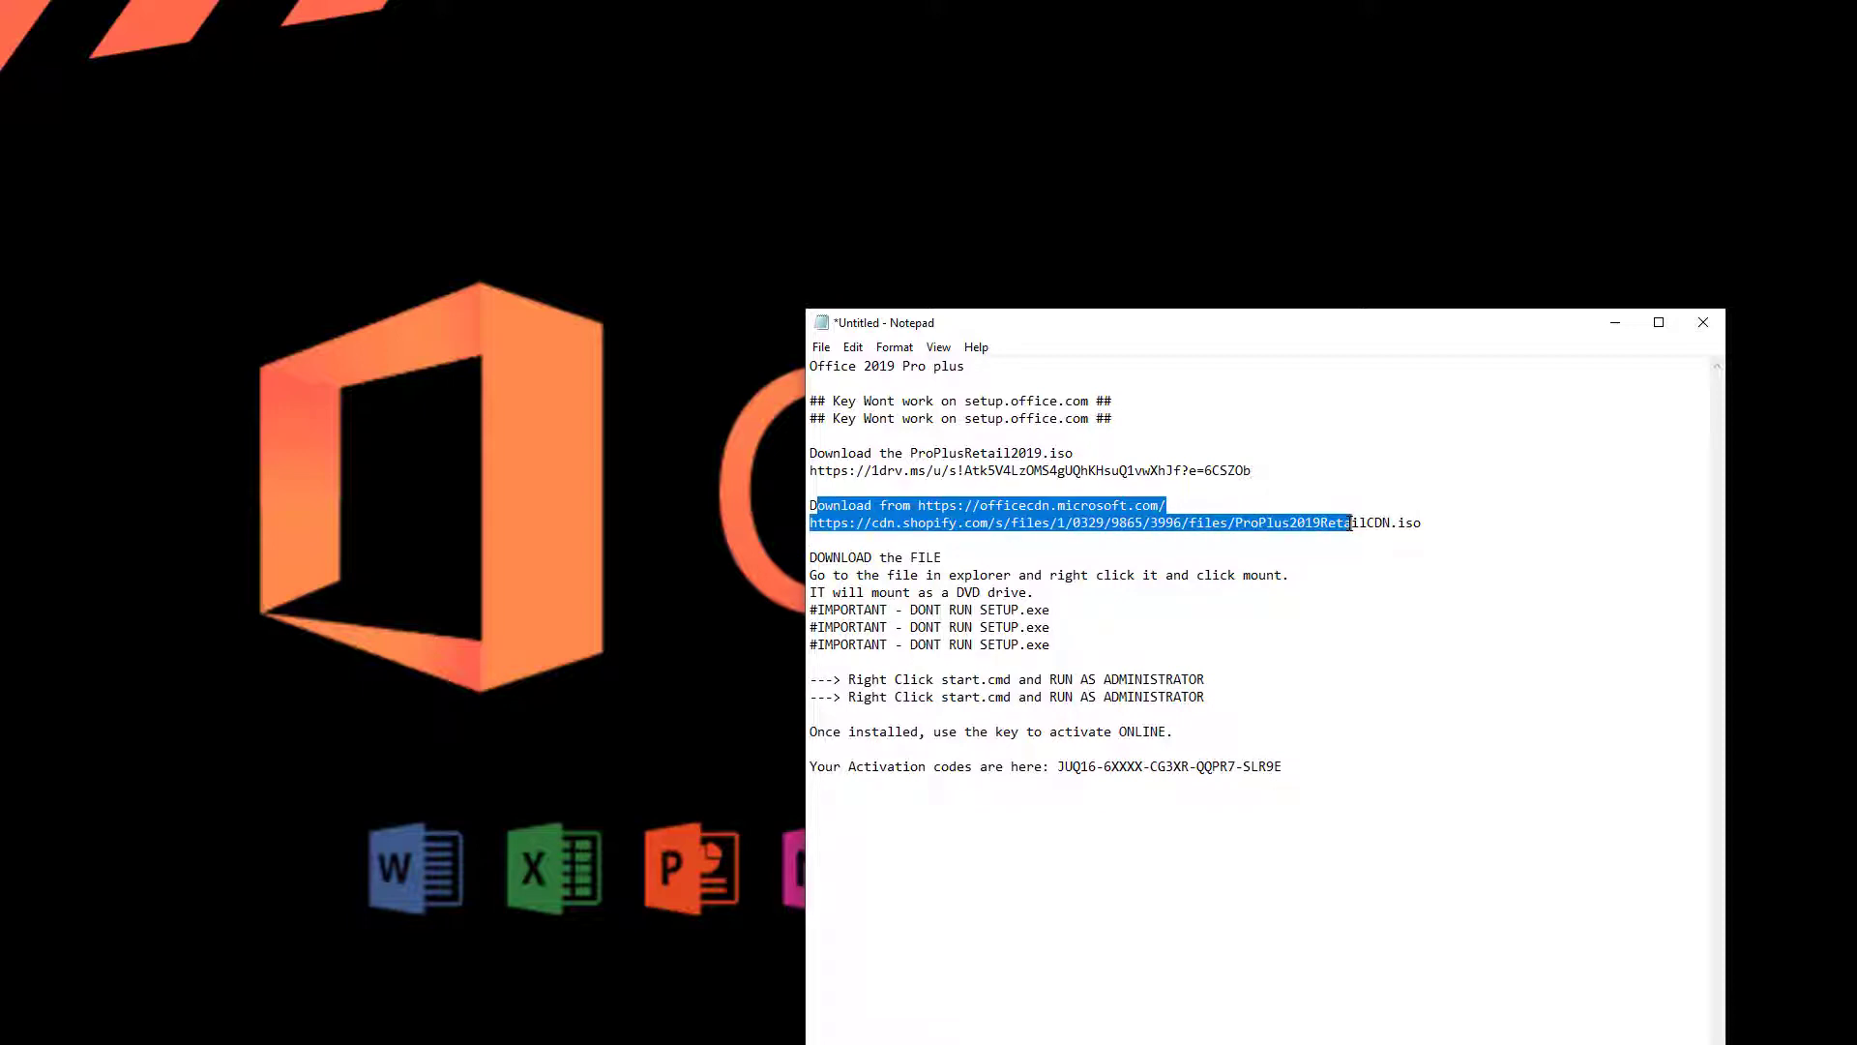
left_click(841, 524)
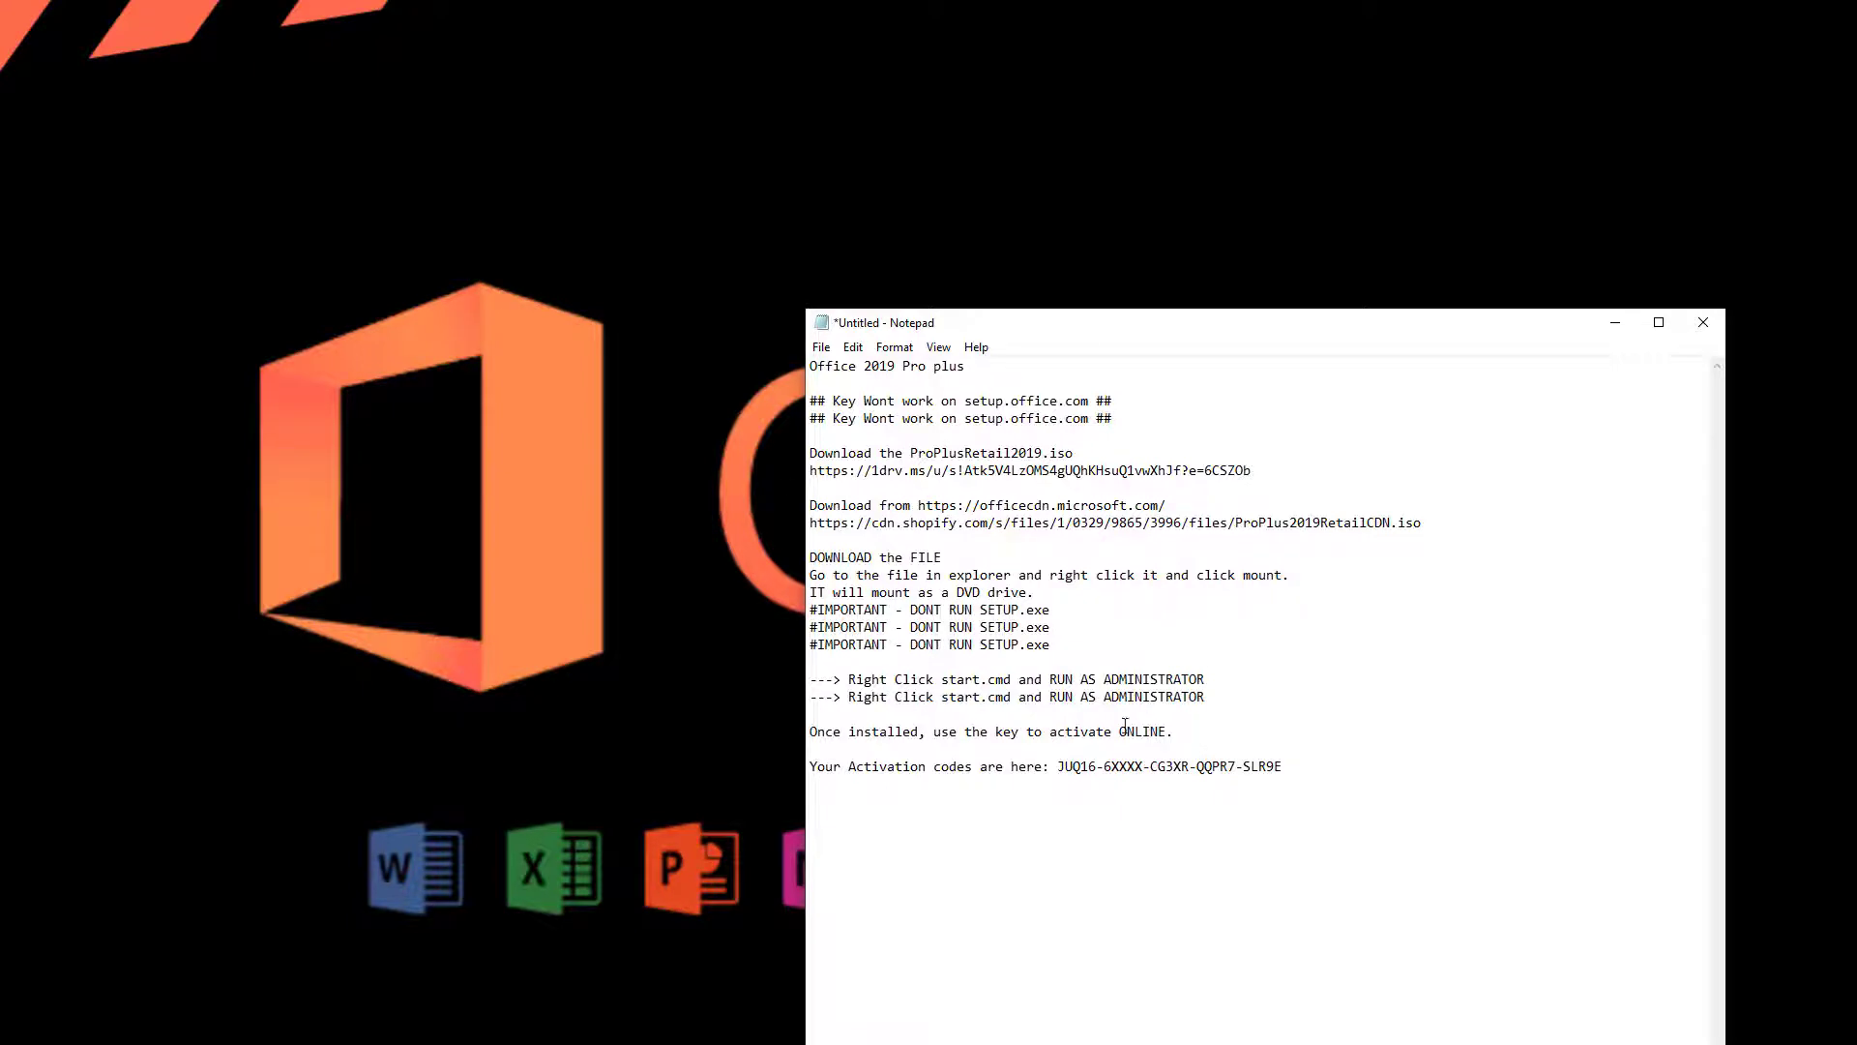
left_click_drag(874, 768, 1339, 774)
left_click(1385, 738)
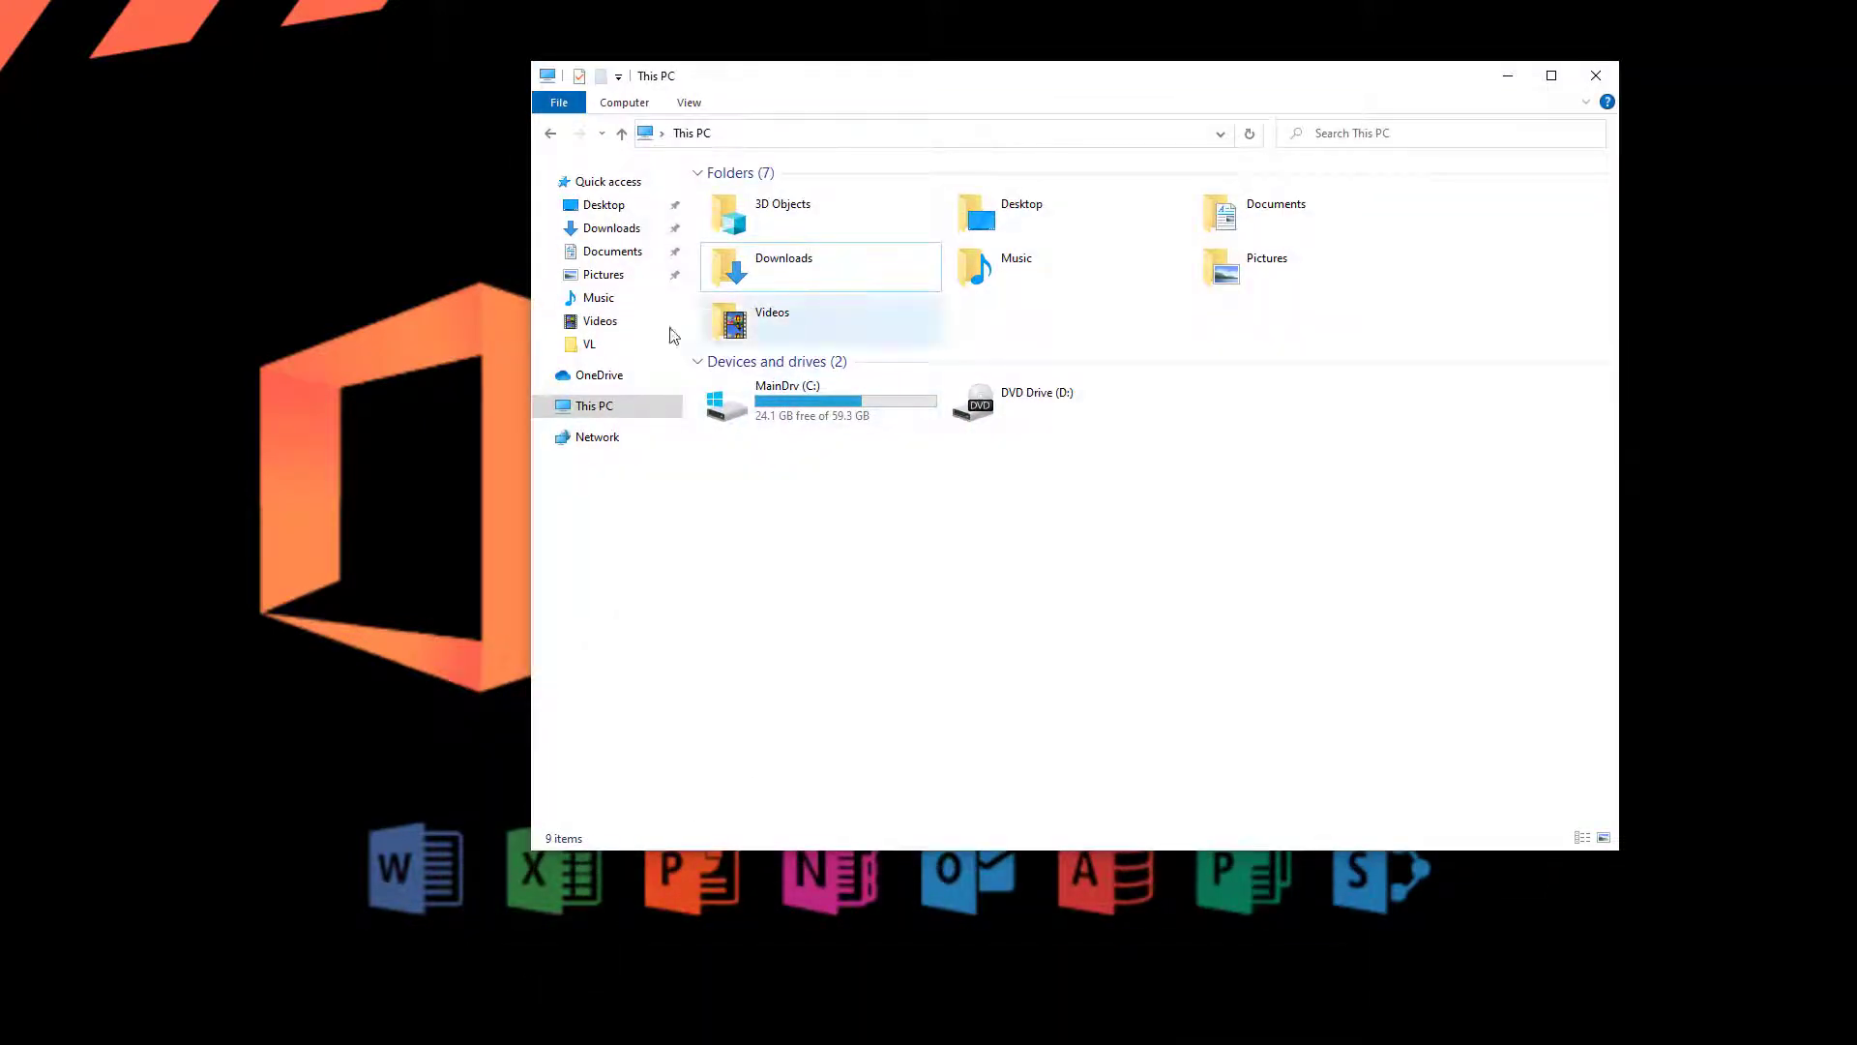
- Mount ProPlus2019RetailCDN.iso from Downloads and bring up the actions for its config.xml
left_click(631, 233)
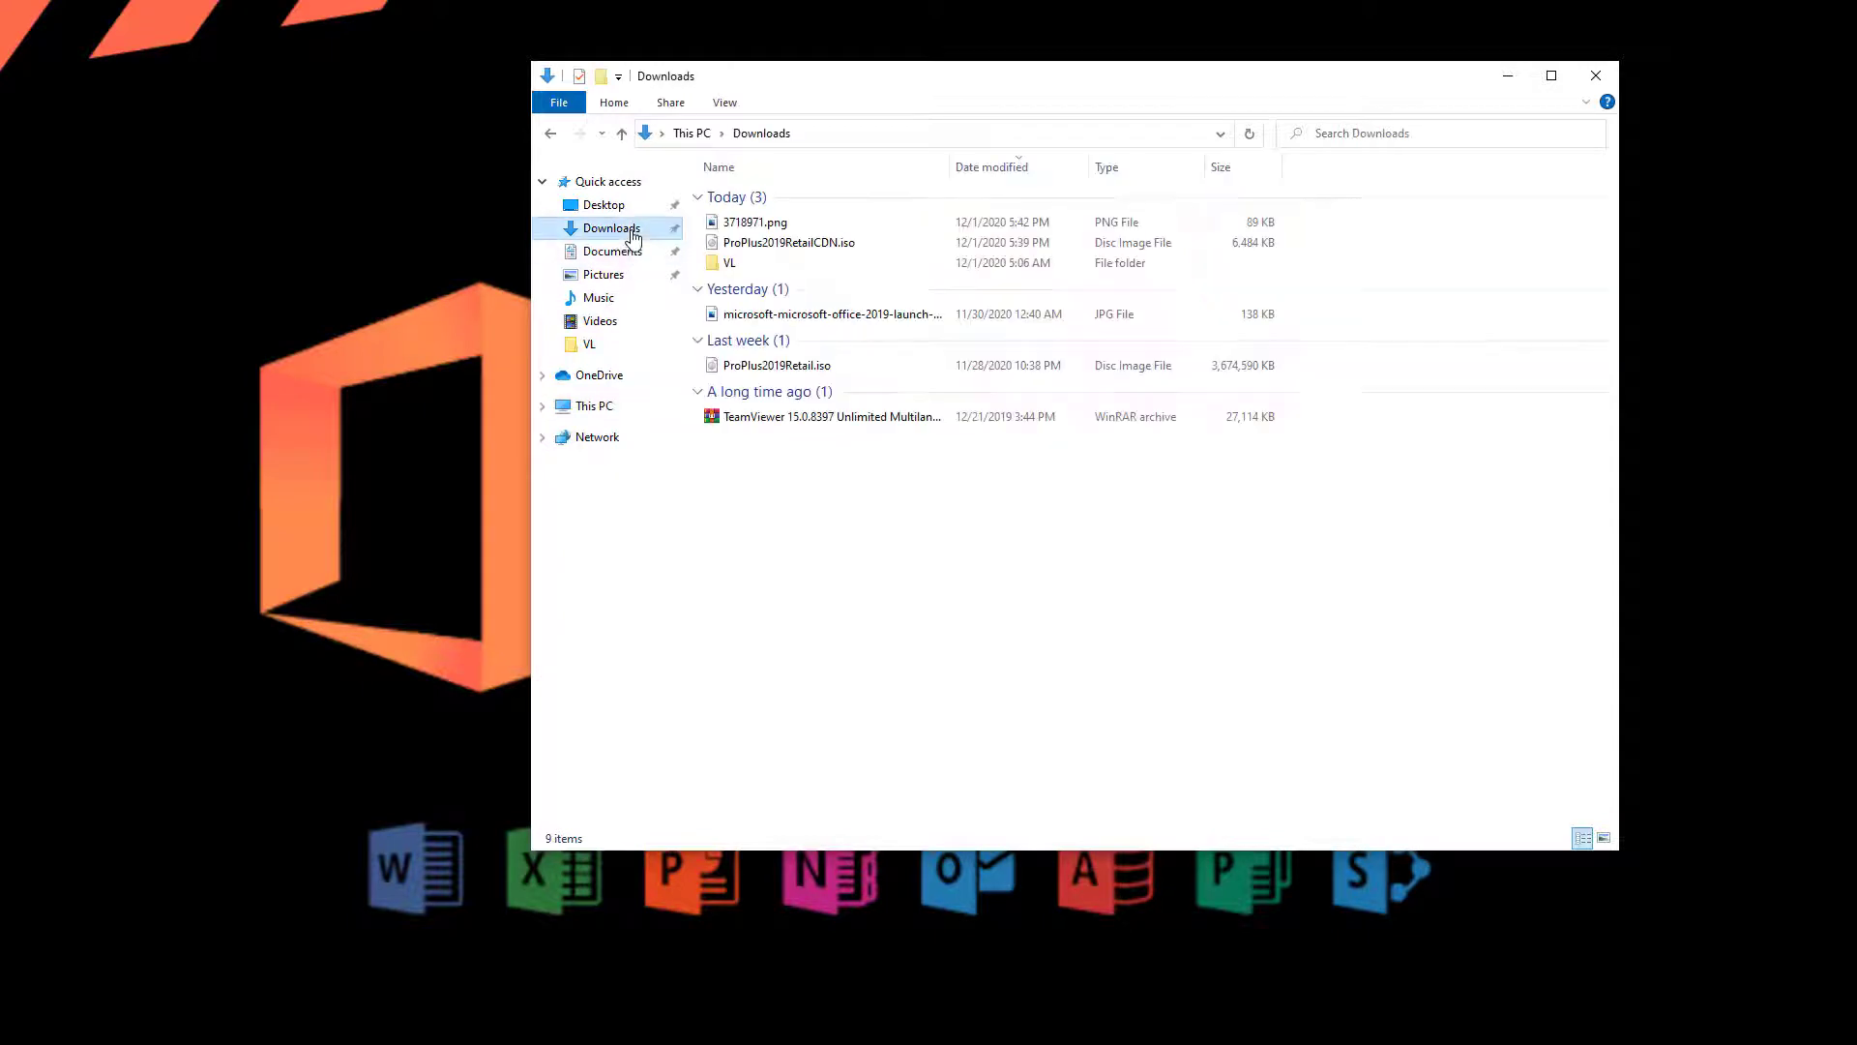
left_click(819, 246)
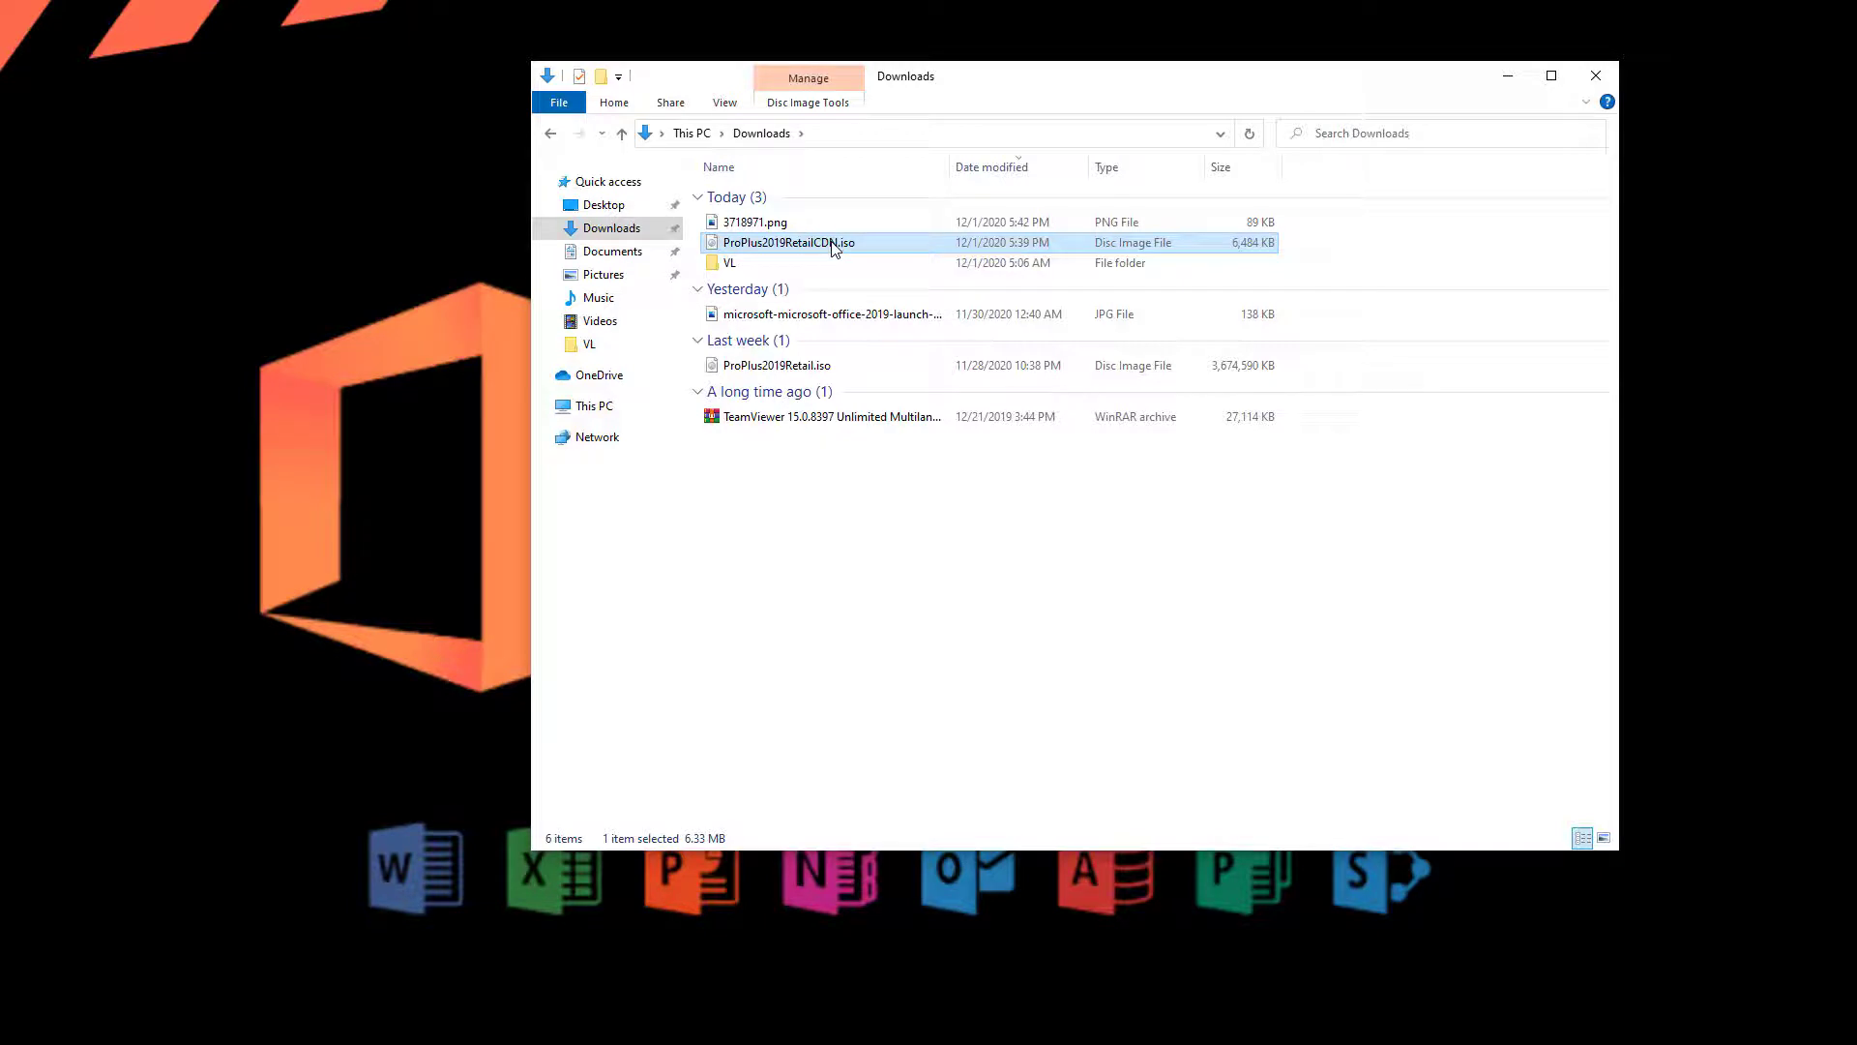
right_click(833, 249)
left_click(881, 256)
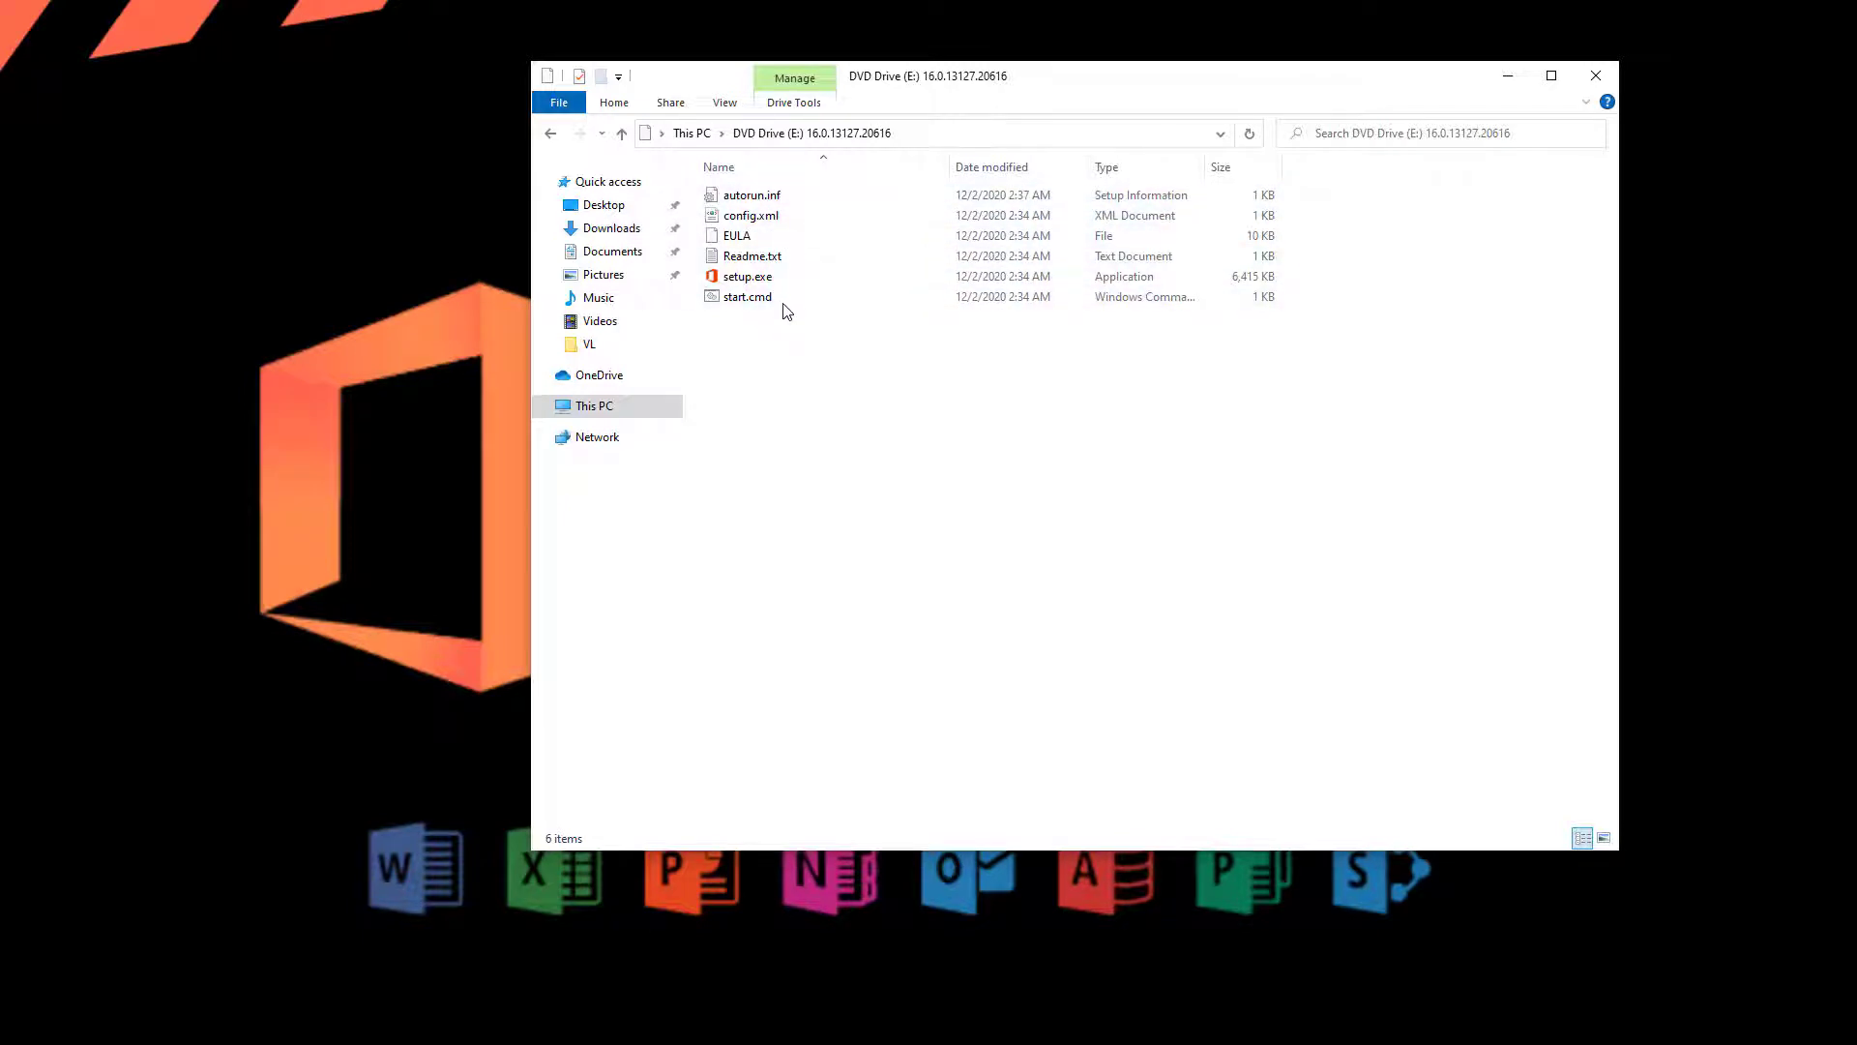
left_click(764, 215)
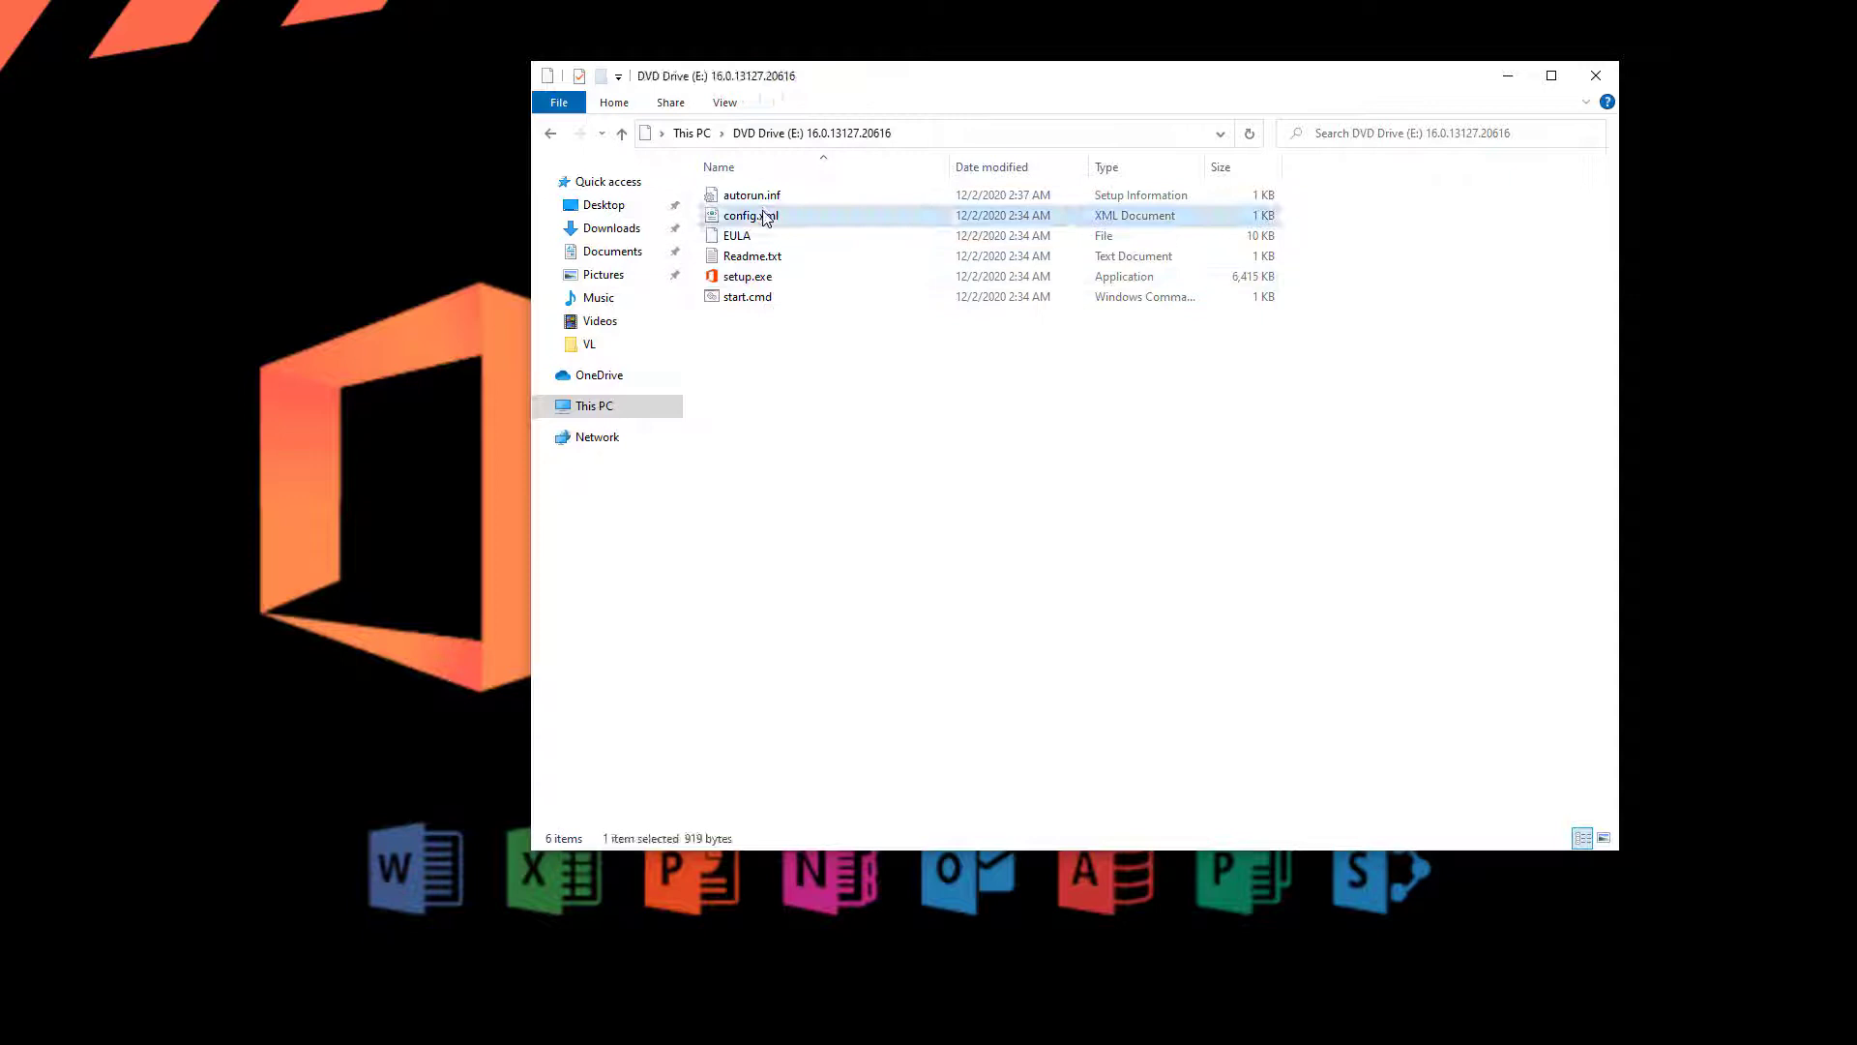
right_click(764, 215)
left_click(808, 246)
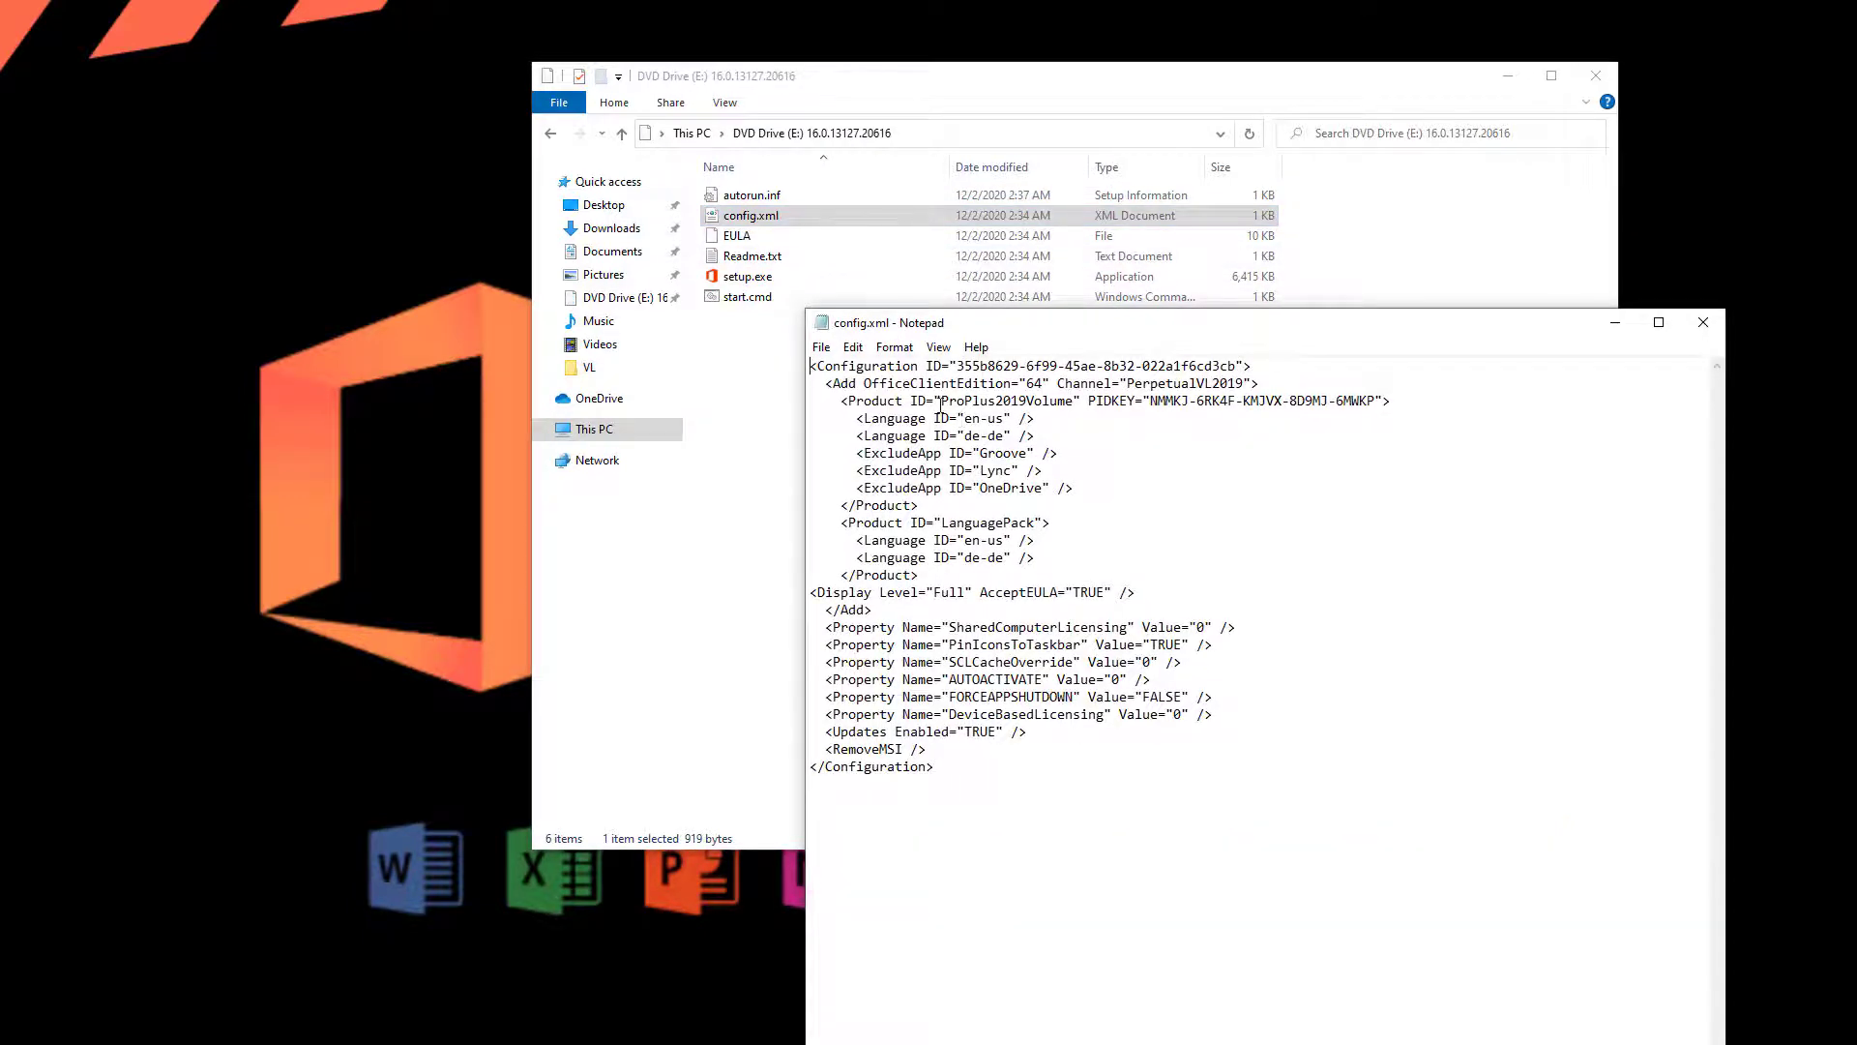
left_click_drag(941, 400, 1047, 385)
left_click(1178, 513)
left_click(1082, 513)
double_click(752, 256)
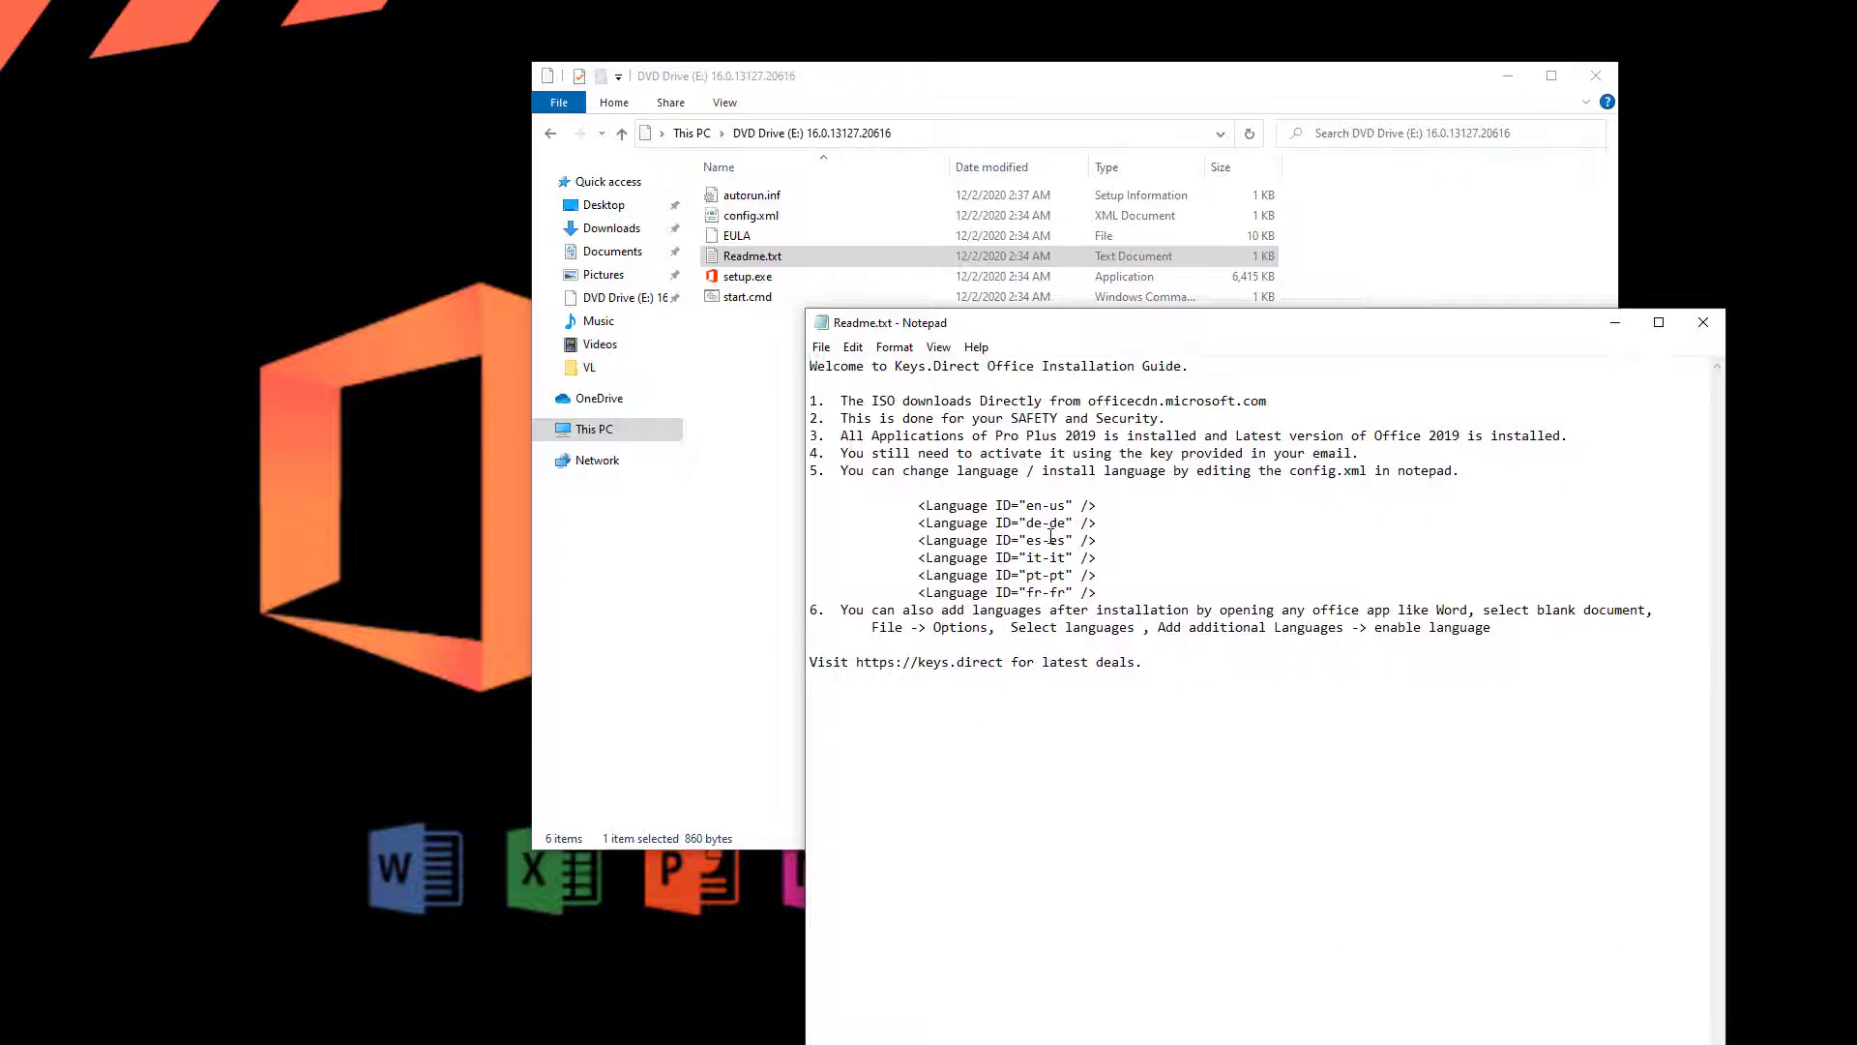
left_click_drag(1098, 538, 924, 593)
left_click(1106, 559)
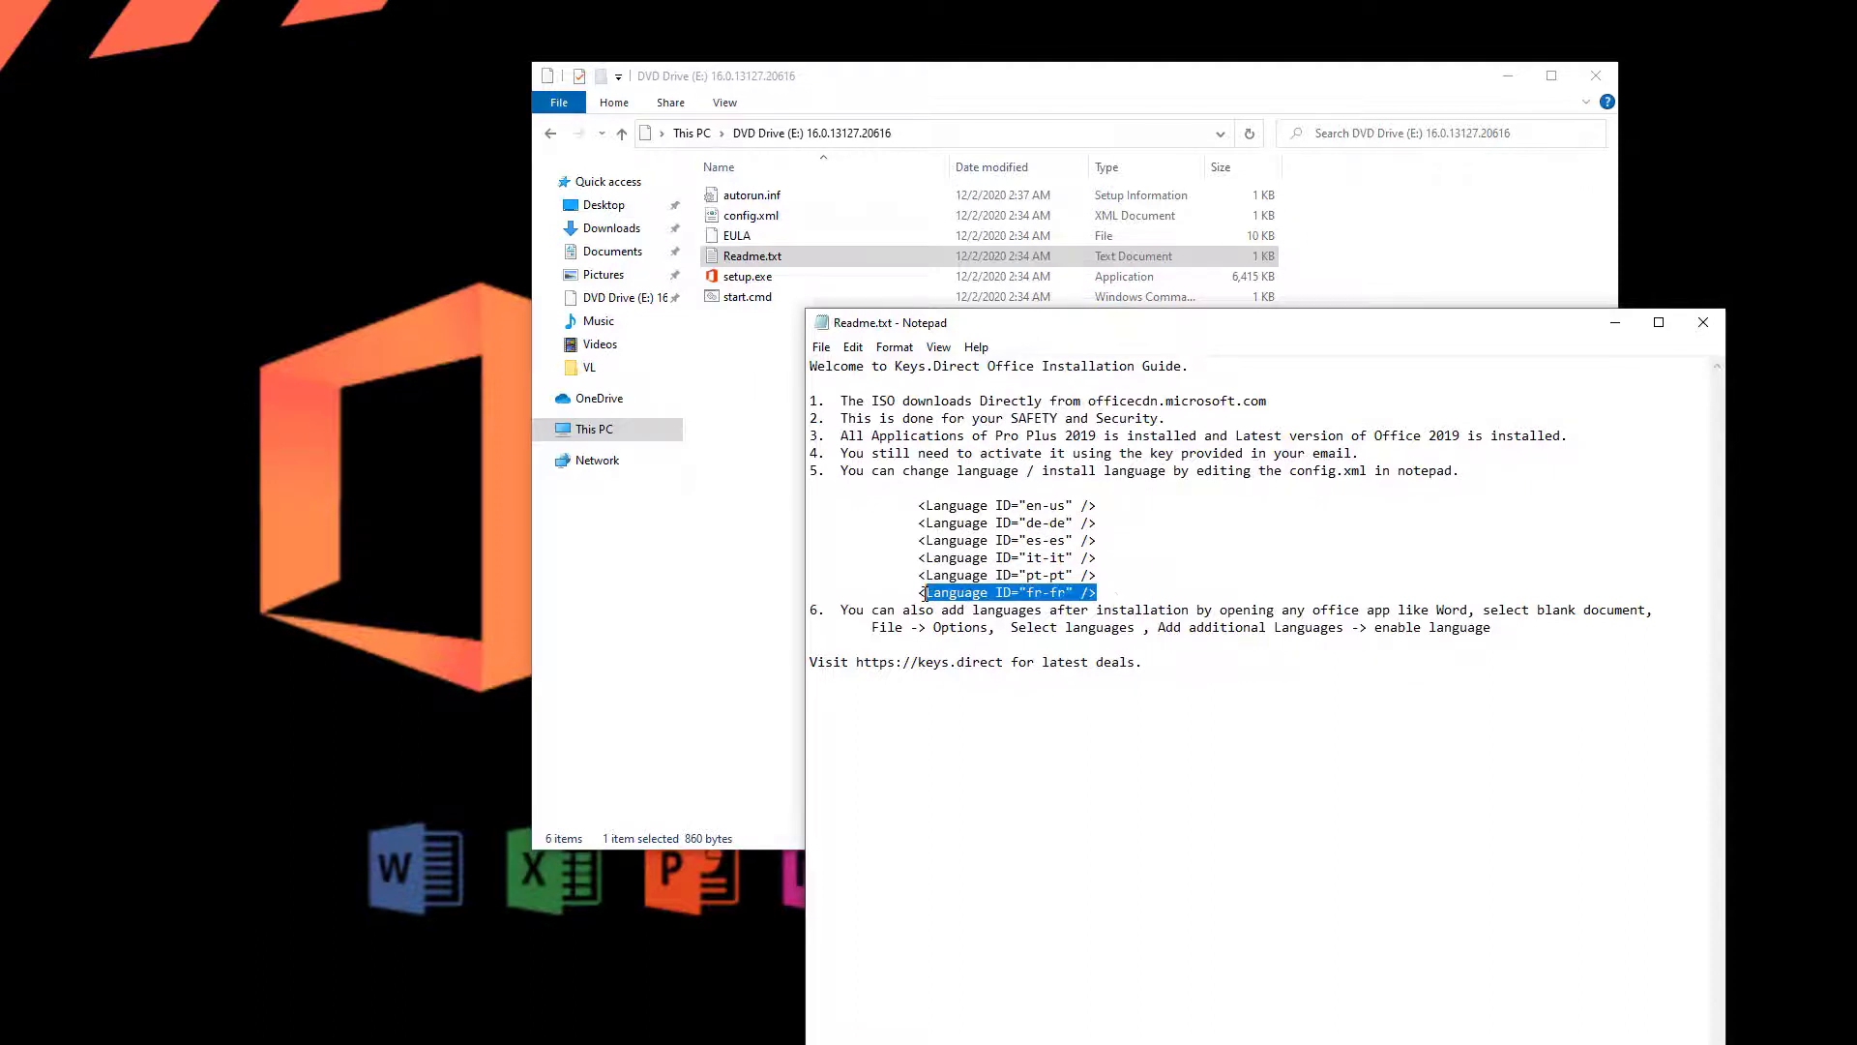
left_click(1712, 327)
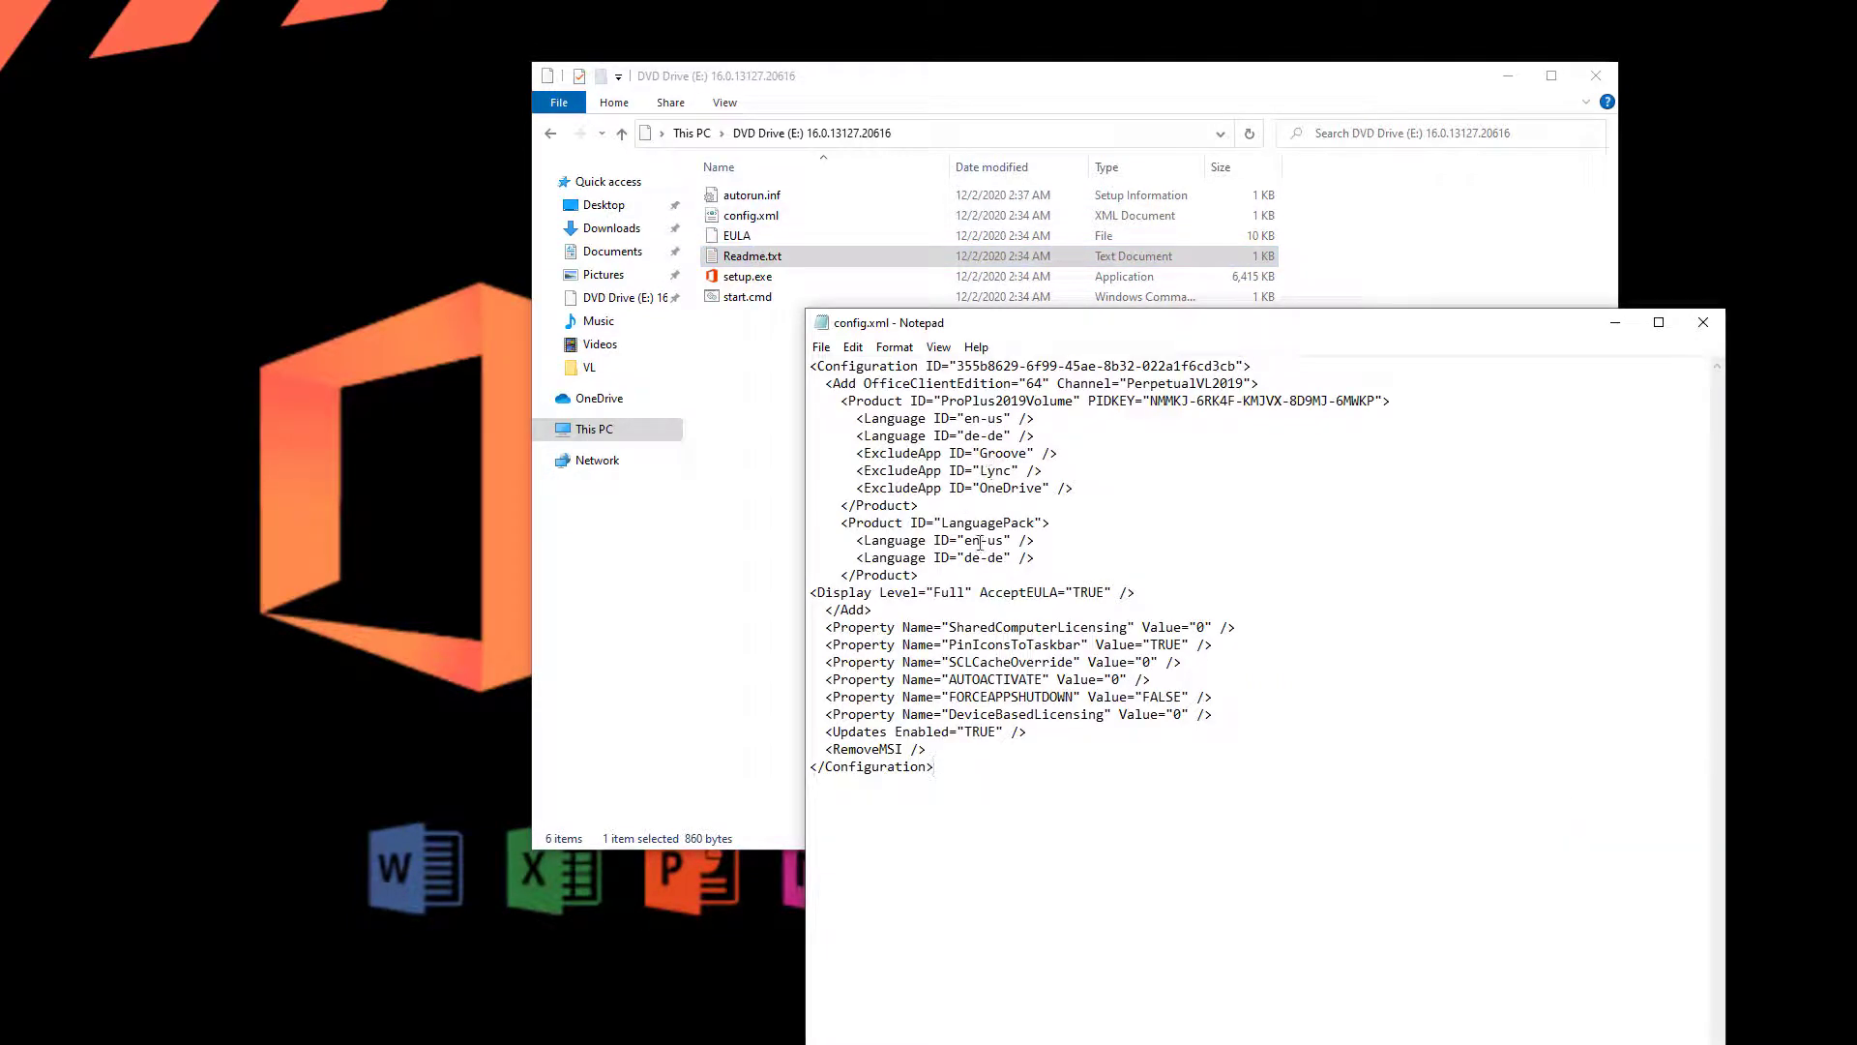
left_click_drag(967, 557, 1012, 558)
left_click(1346, 581)
- Close config.xml in Notepad and run start.cmd from the mounted drive as administrator
left_click(1703, 322)
left_click(990, 365)
left_click(750, 297)
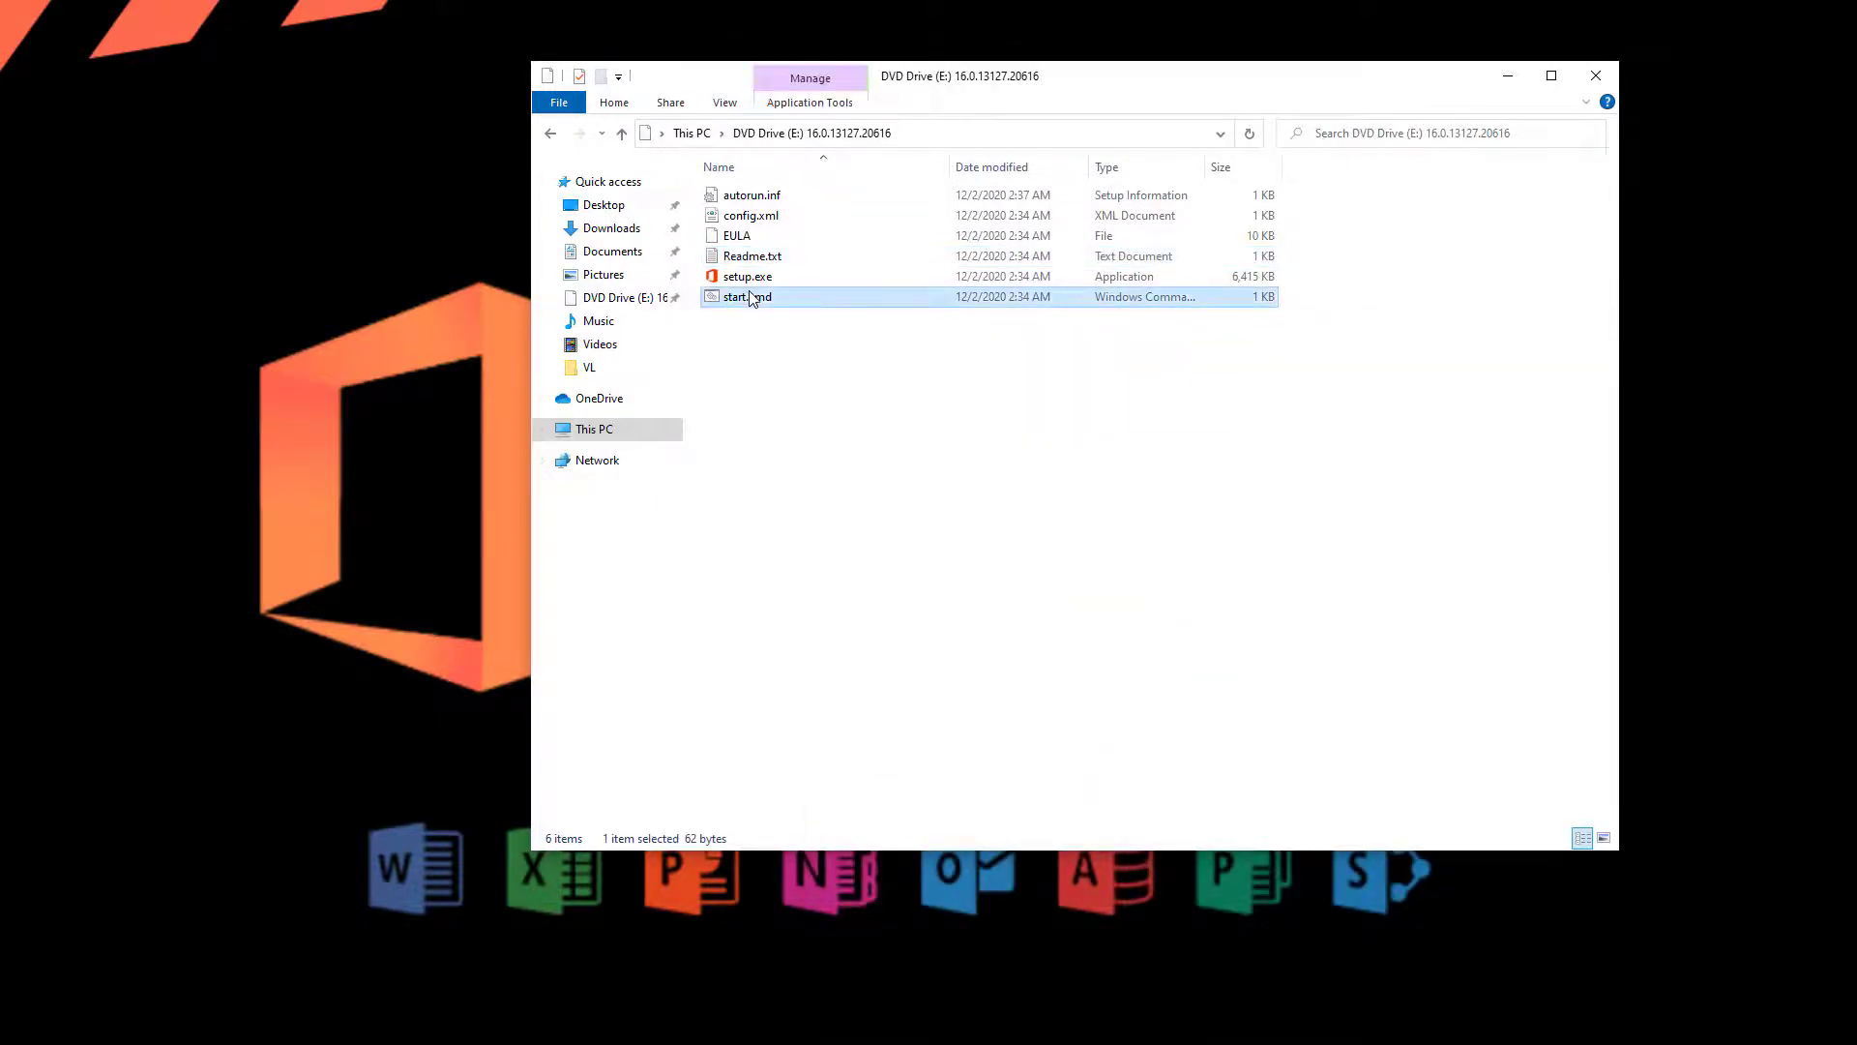
right_click(748, 302)
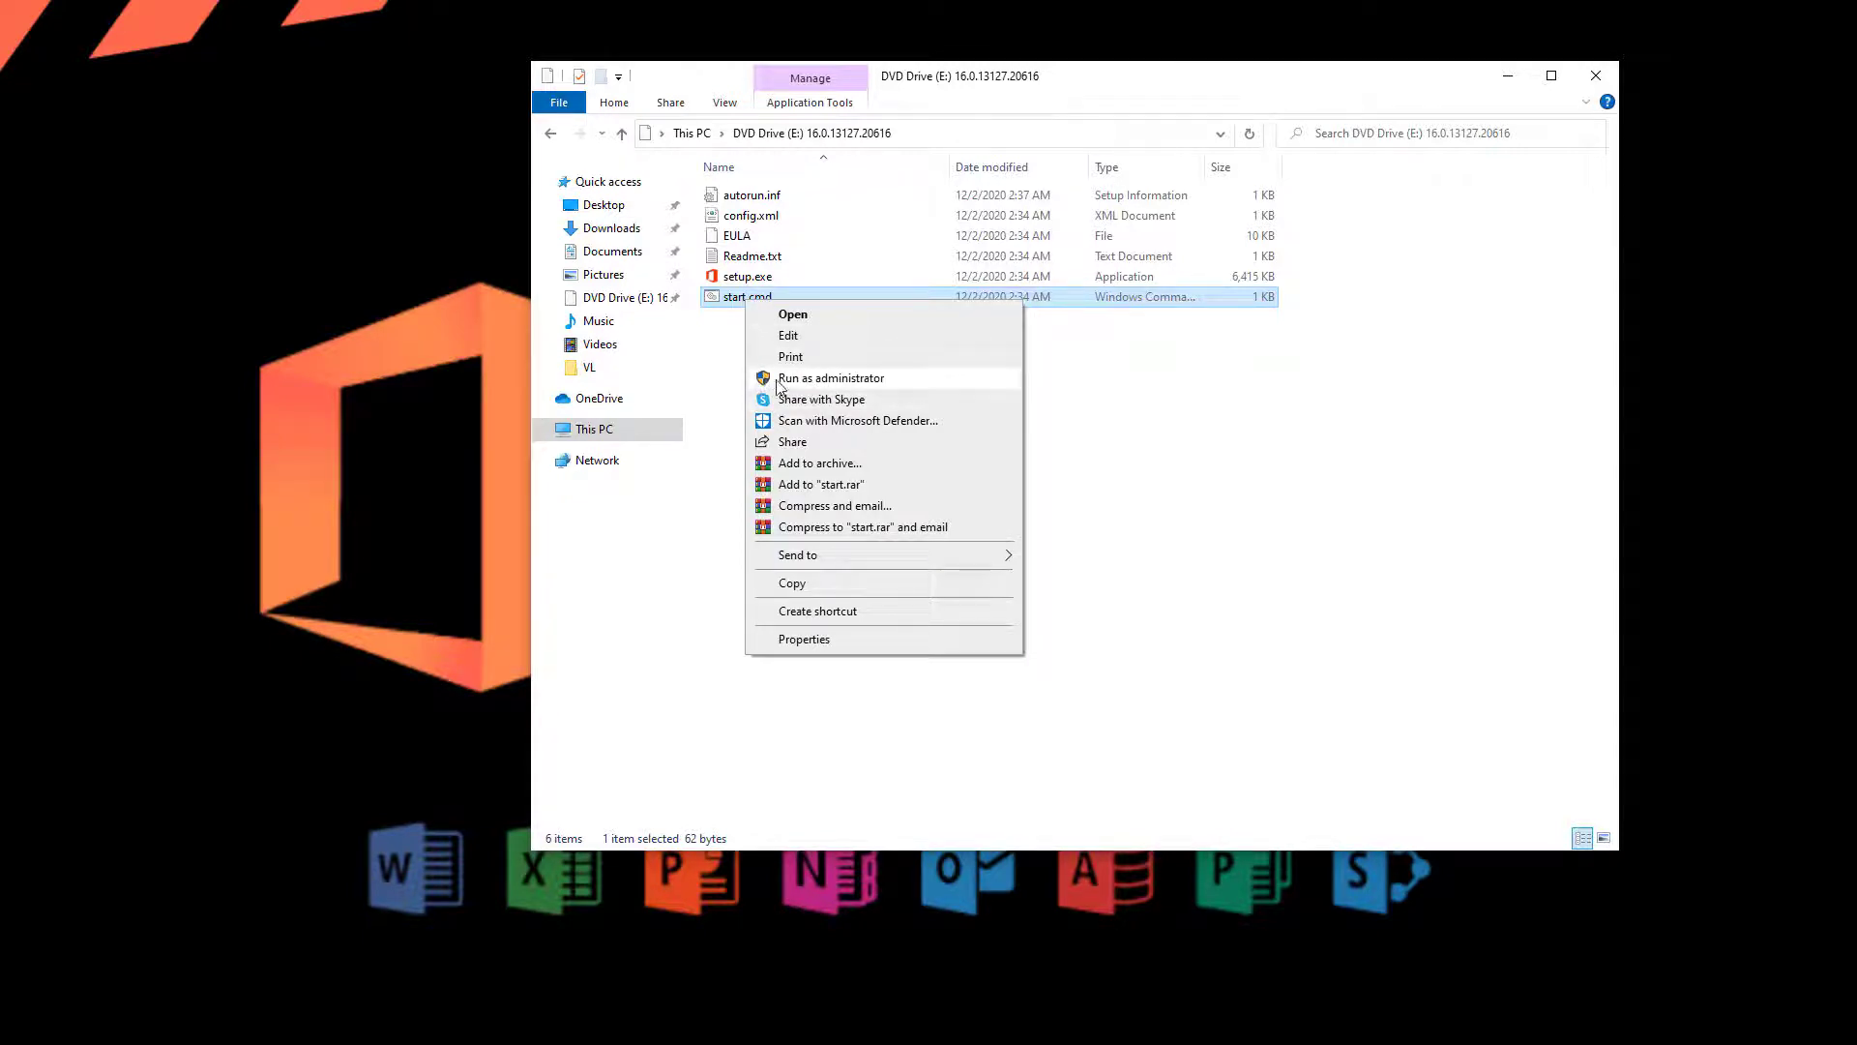
left_click(791, 381)
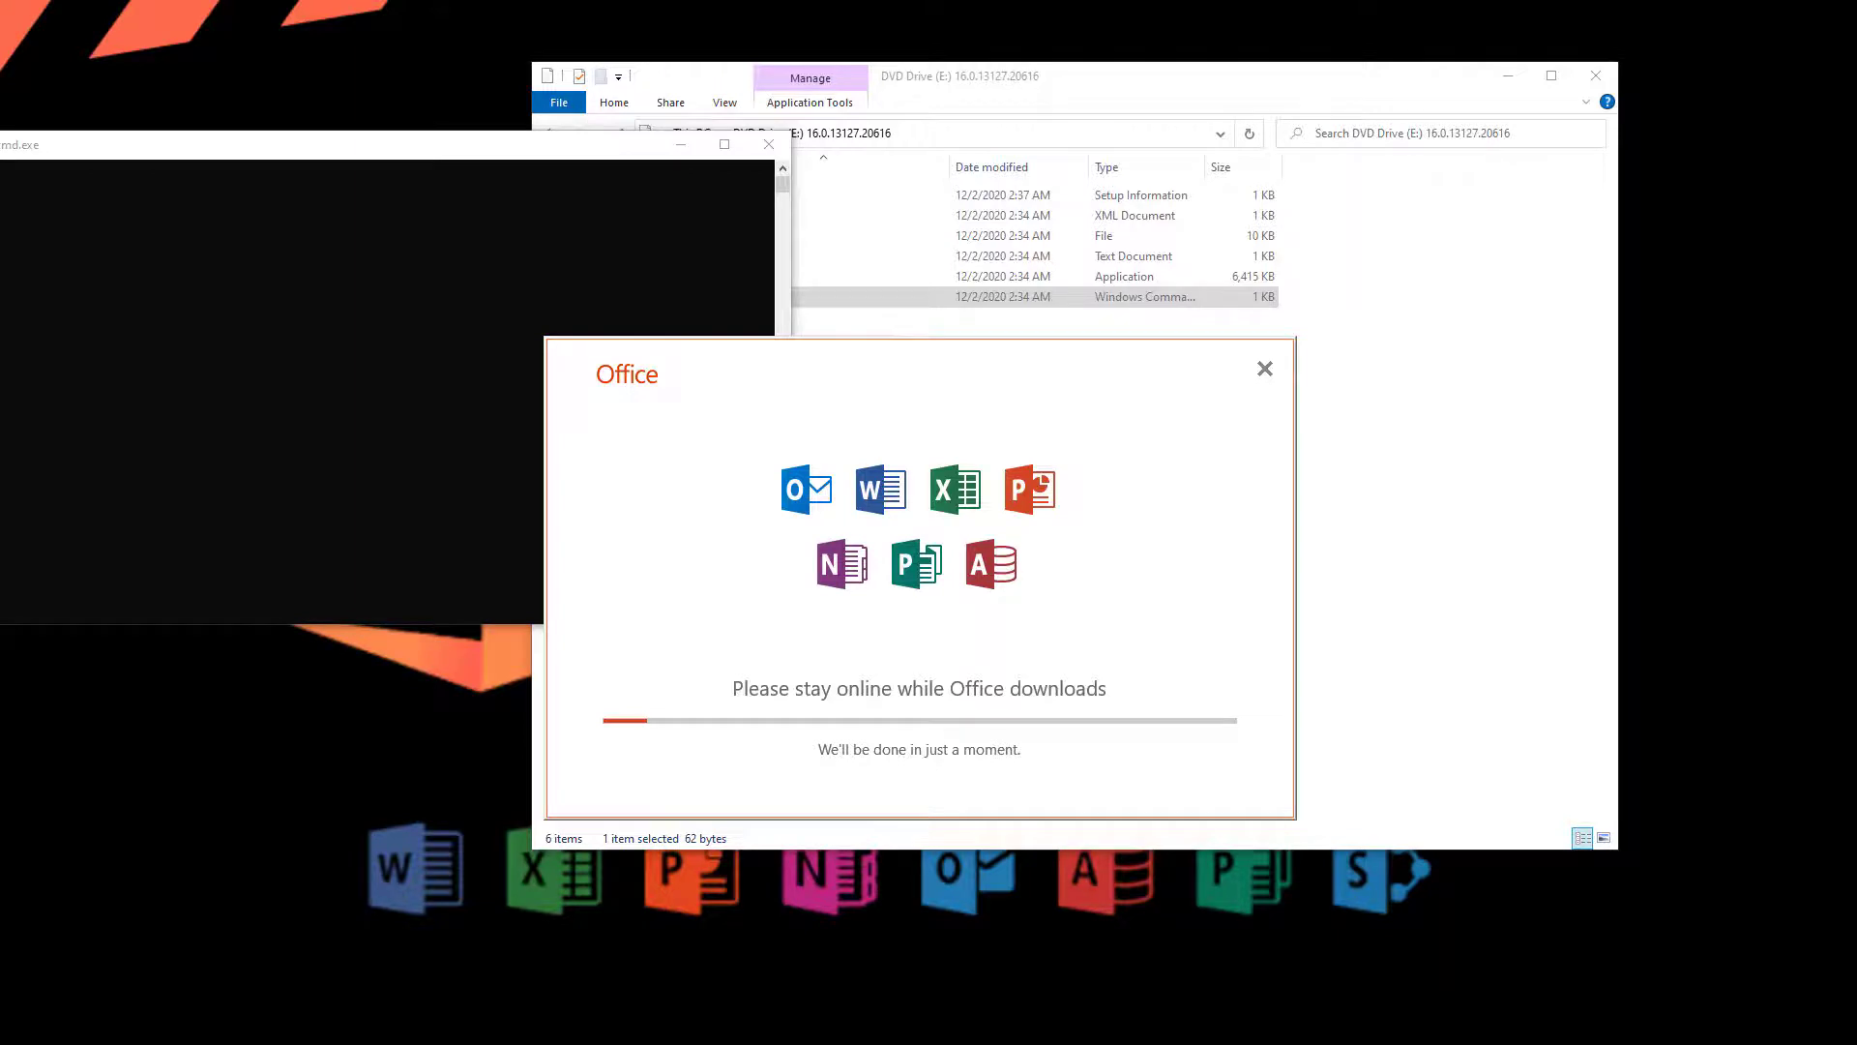
- Check the ProPlusRetail2019.iso name in the notes, then dismiss the finished installer and command window
left_click(348, 1031)
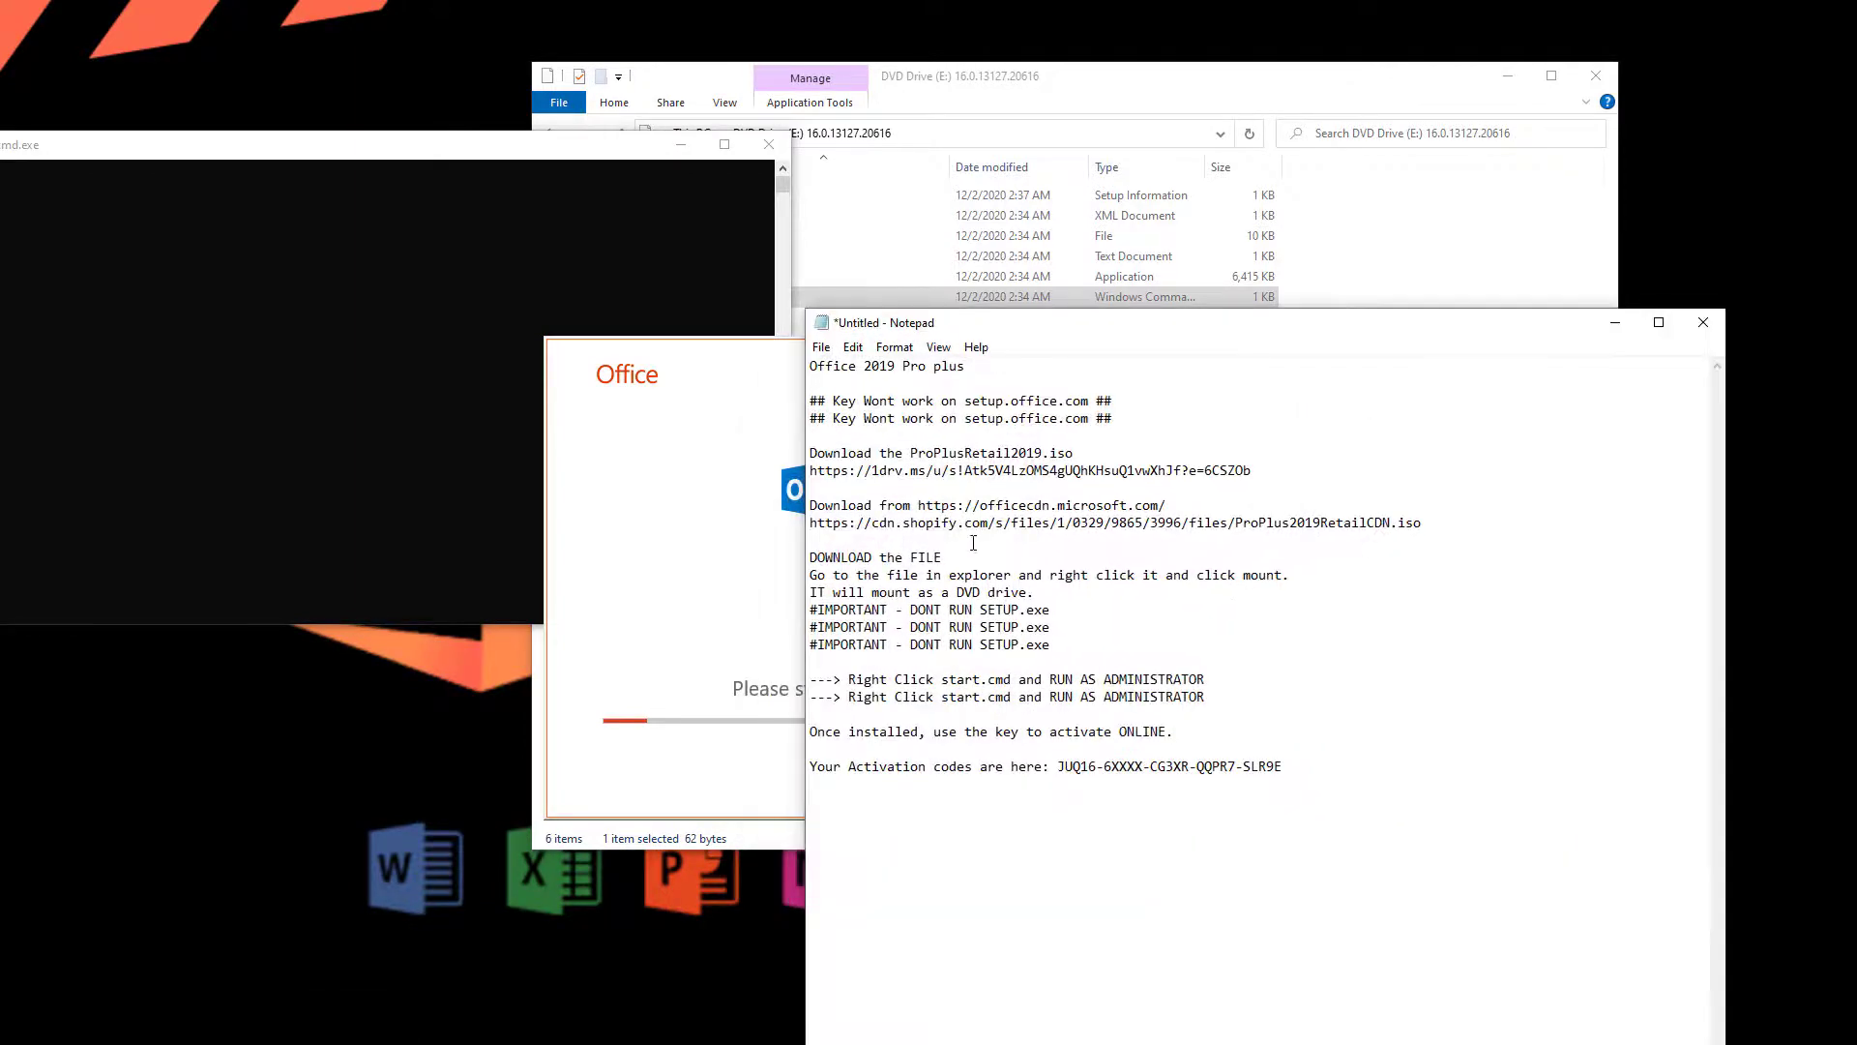
left_click_drag(912, 456, 1073, 447)
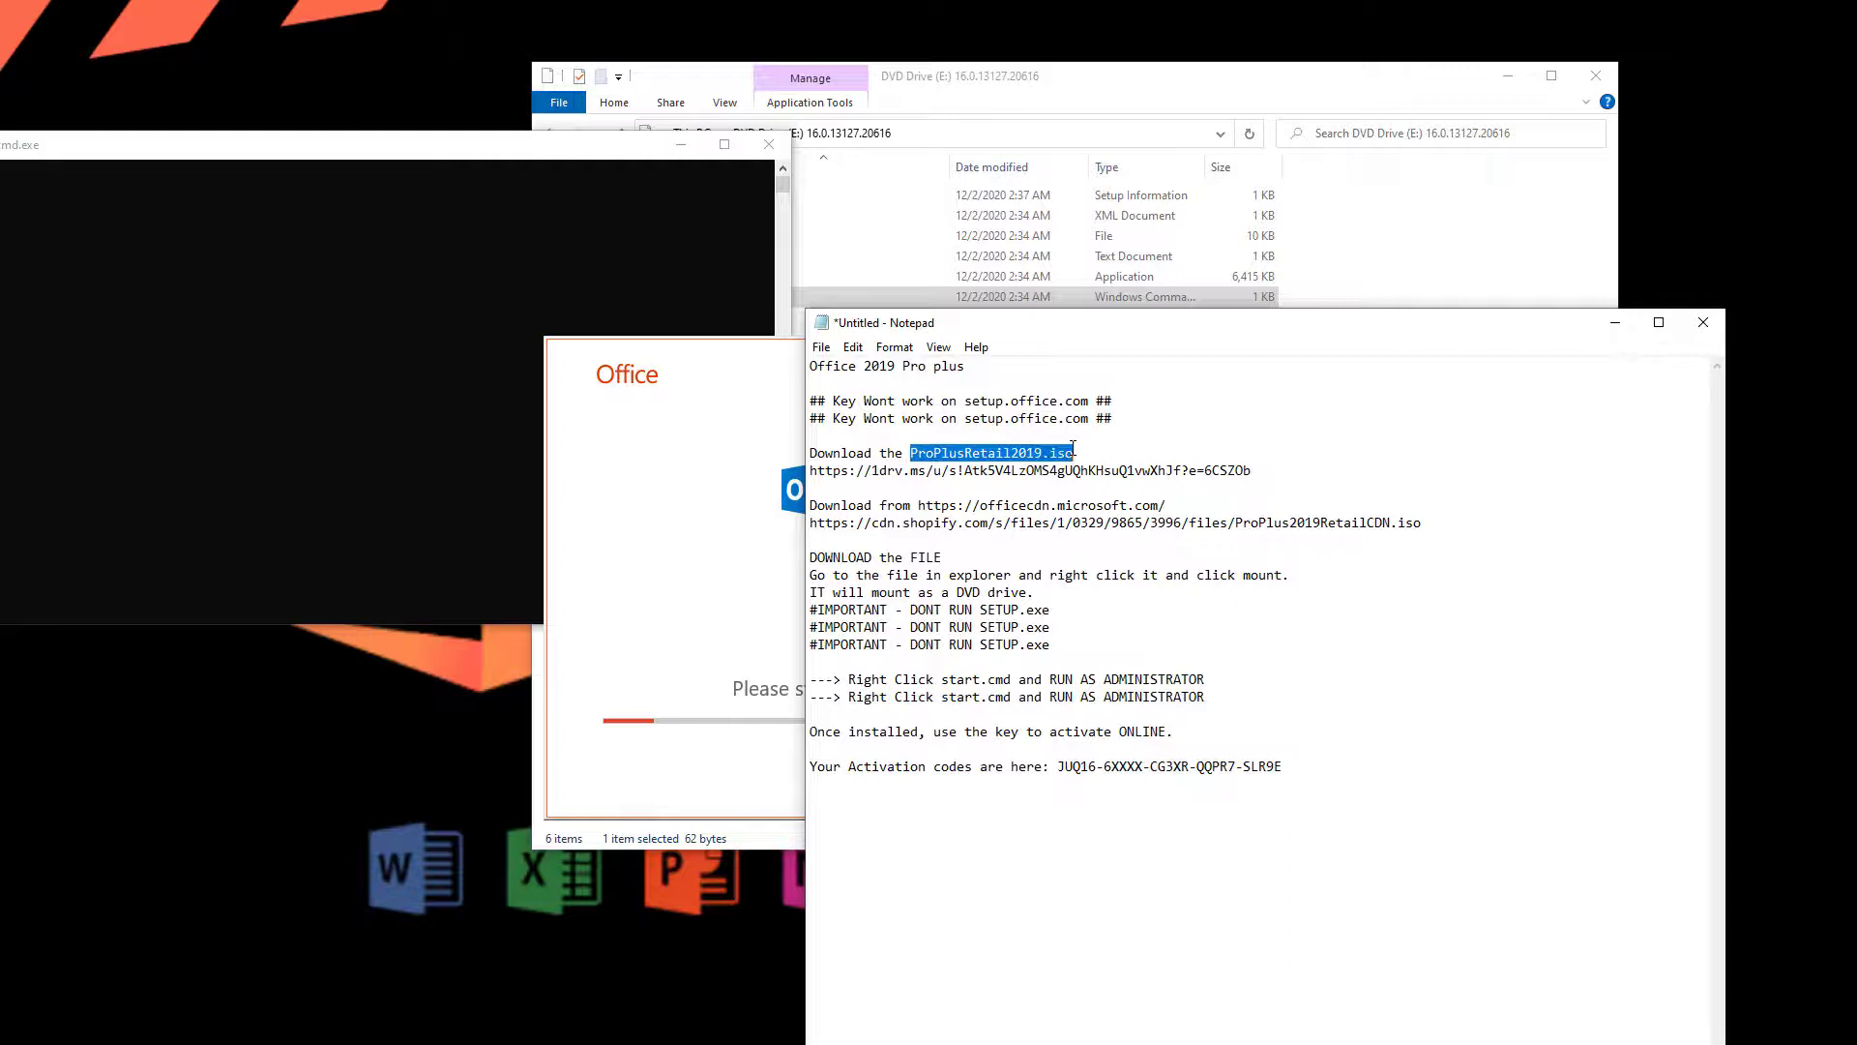
left_click(1143, 464)
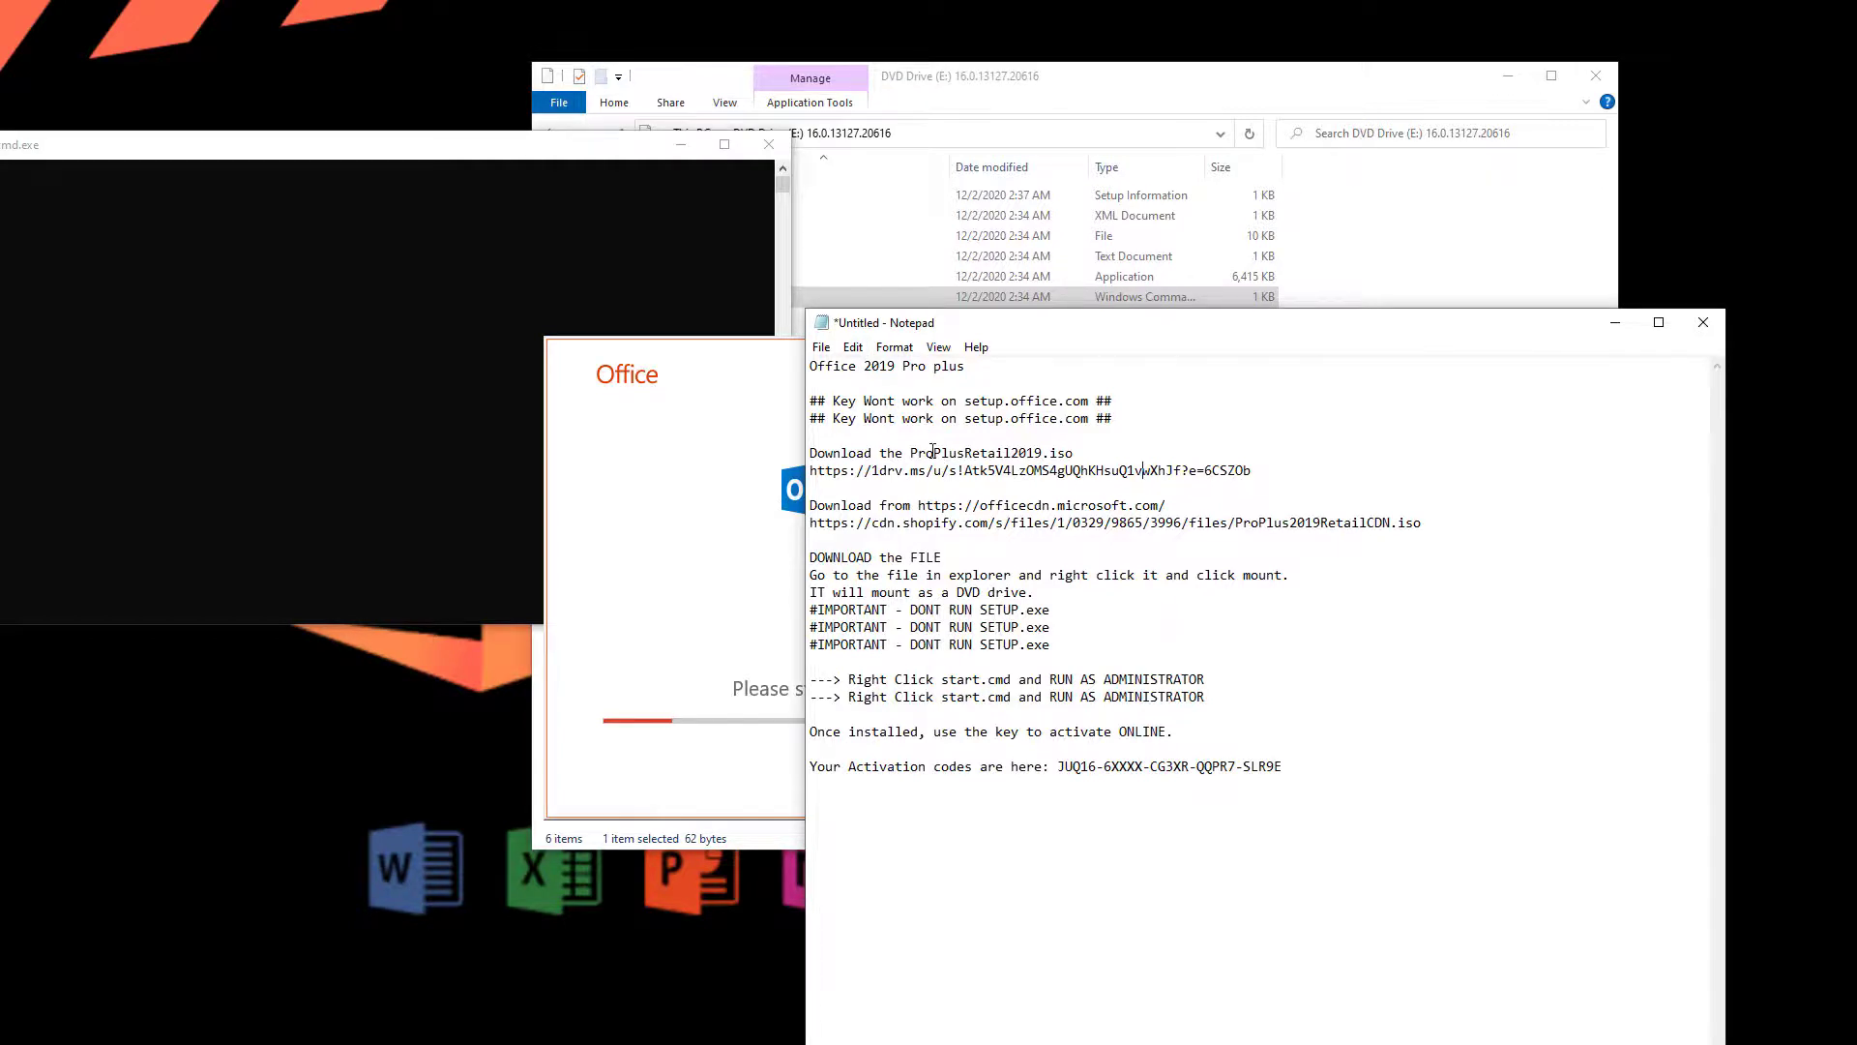
left_click(1627, 336)
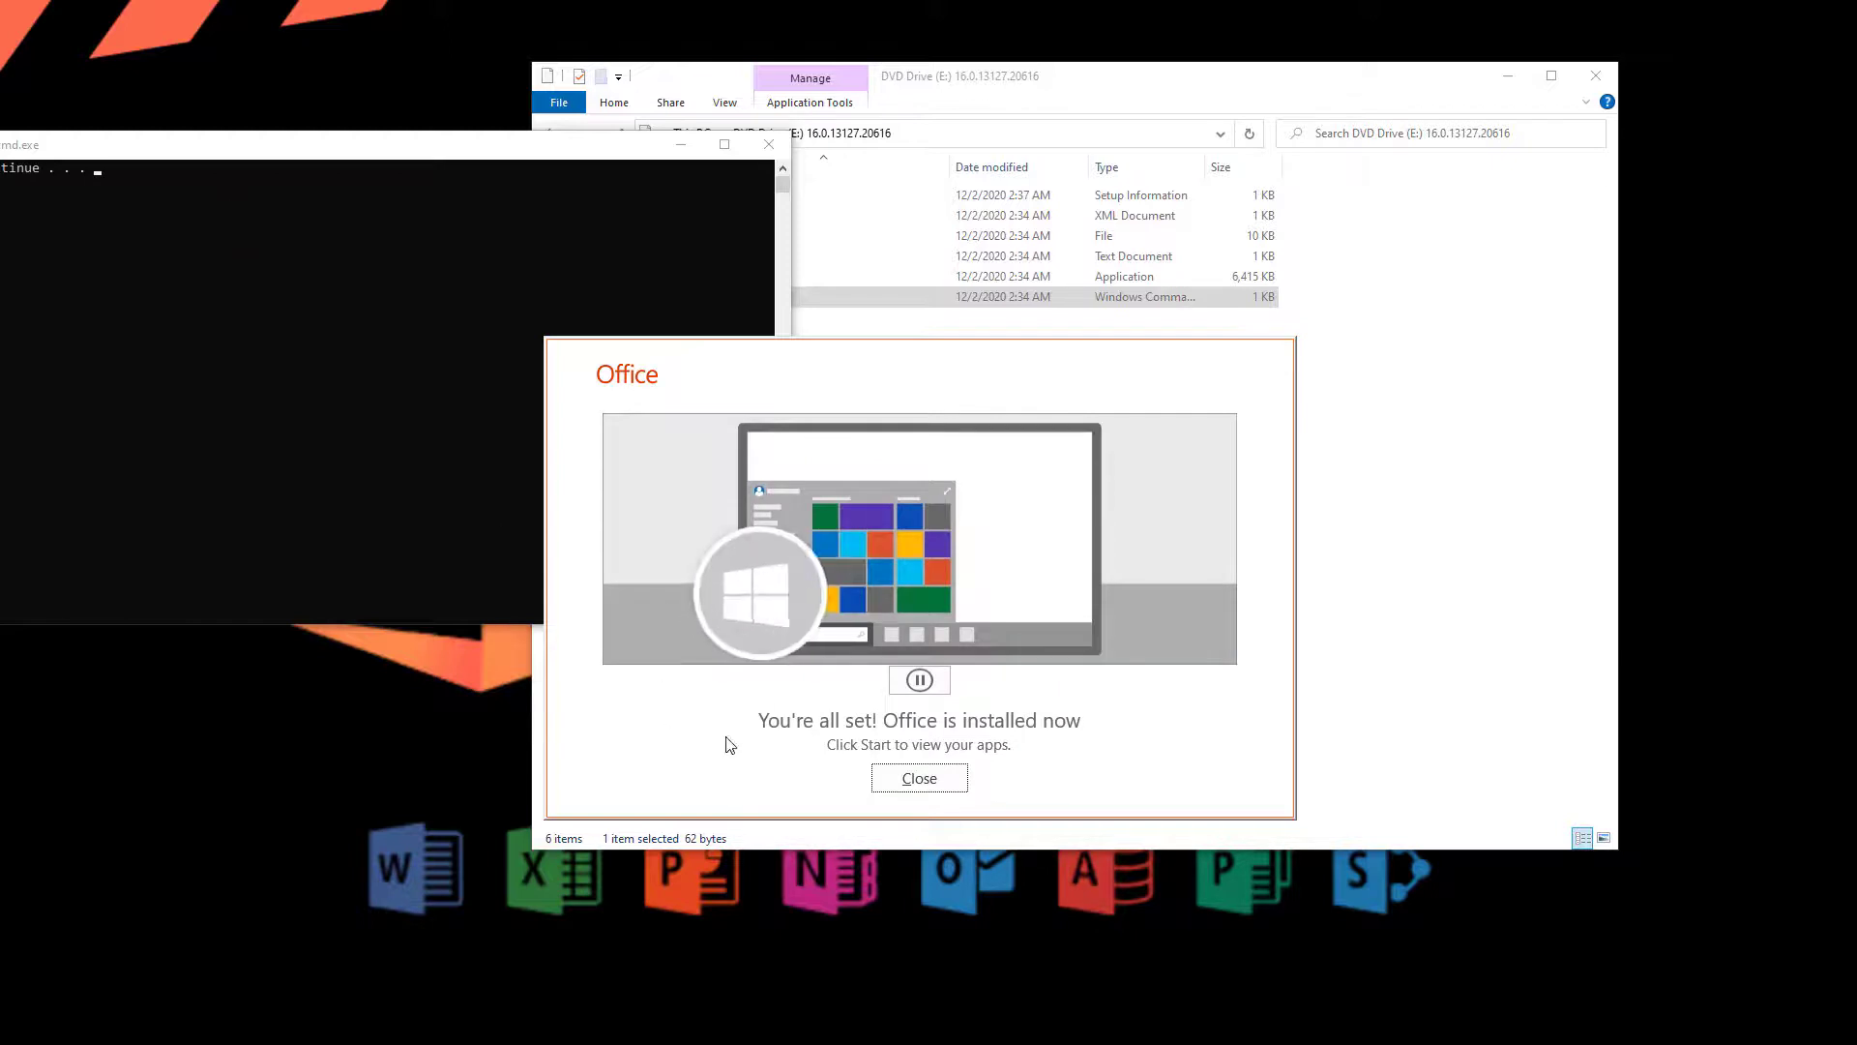
left_click(933, 782)
key("Return")
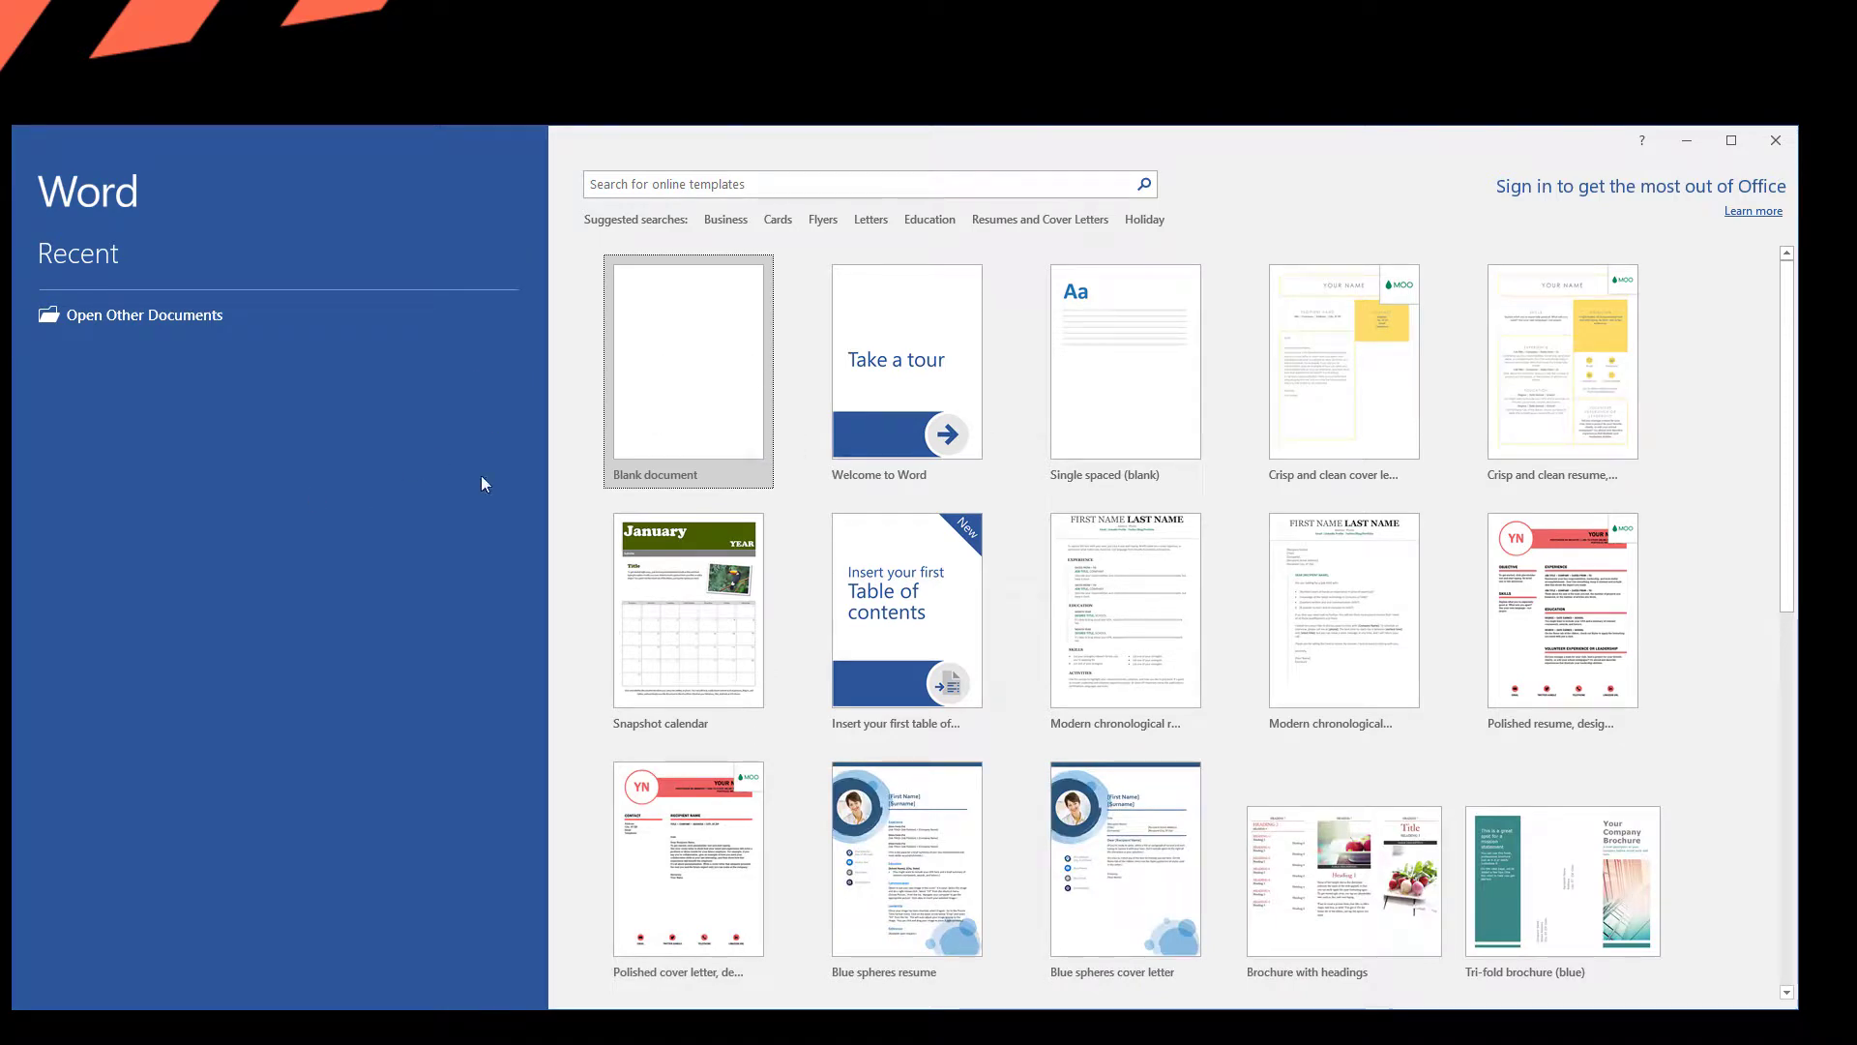
- Open a blank document, check File > Account activation, dismiss Change Product Key, and open Options
left_click(717, 405)
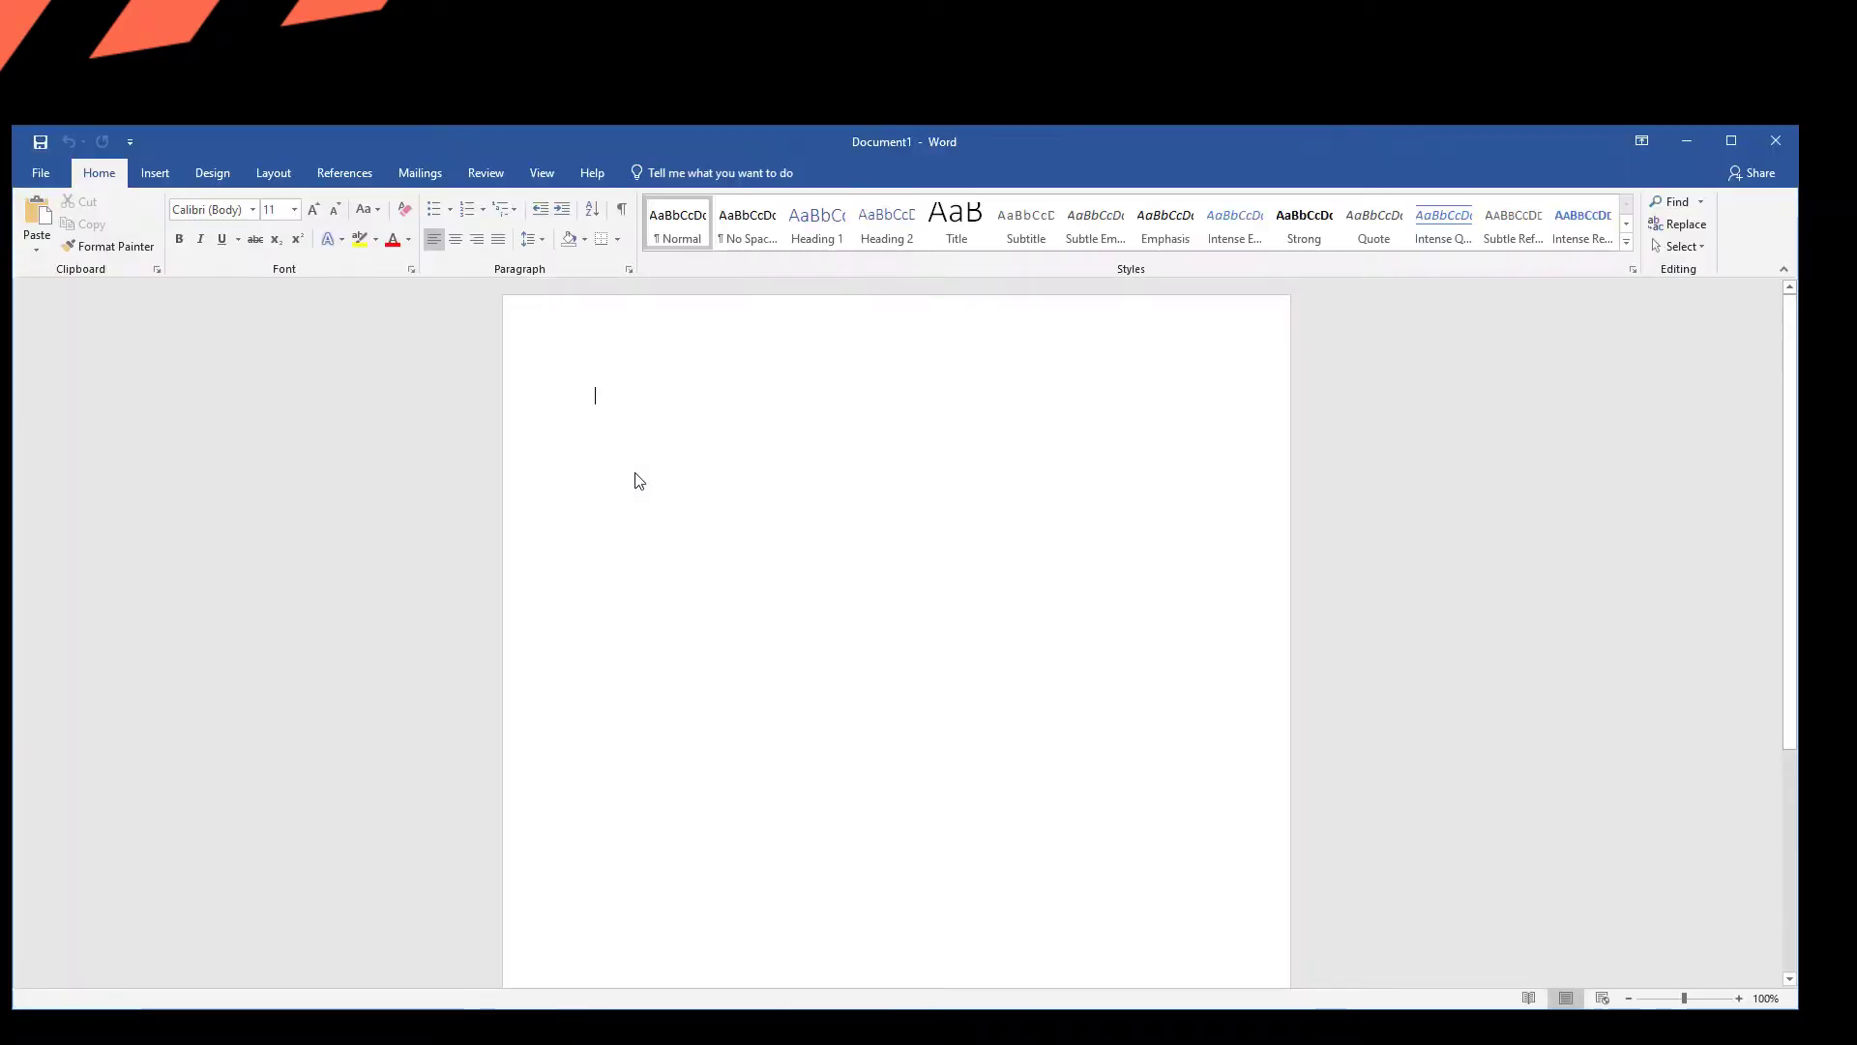
left_click(40, 172)
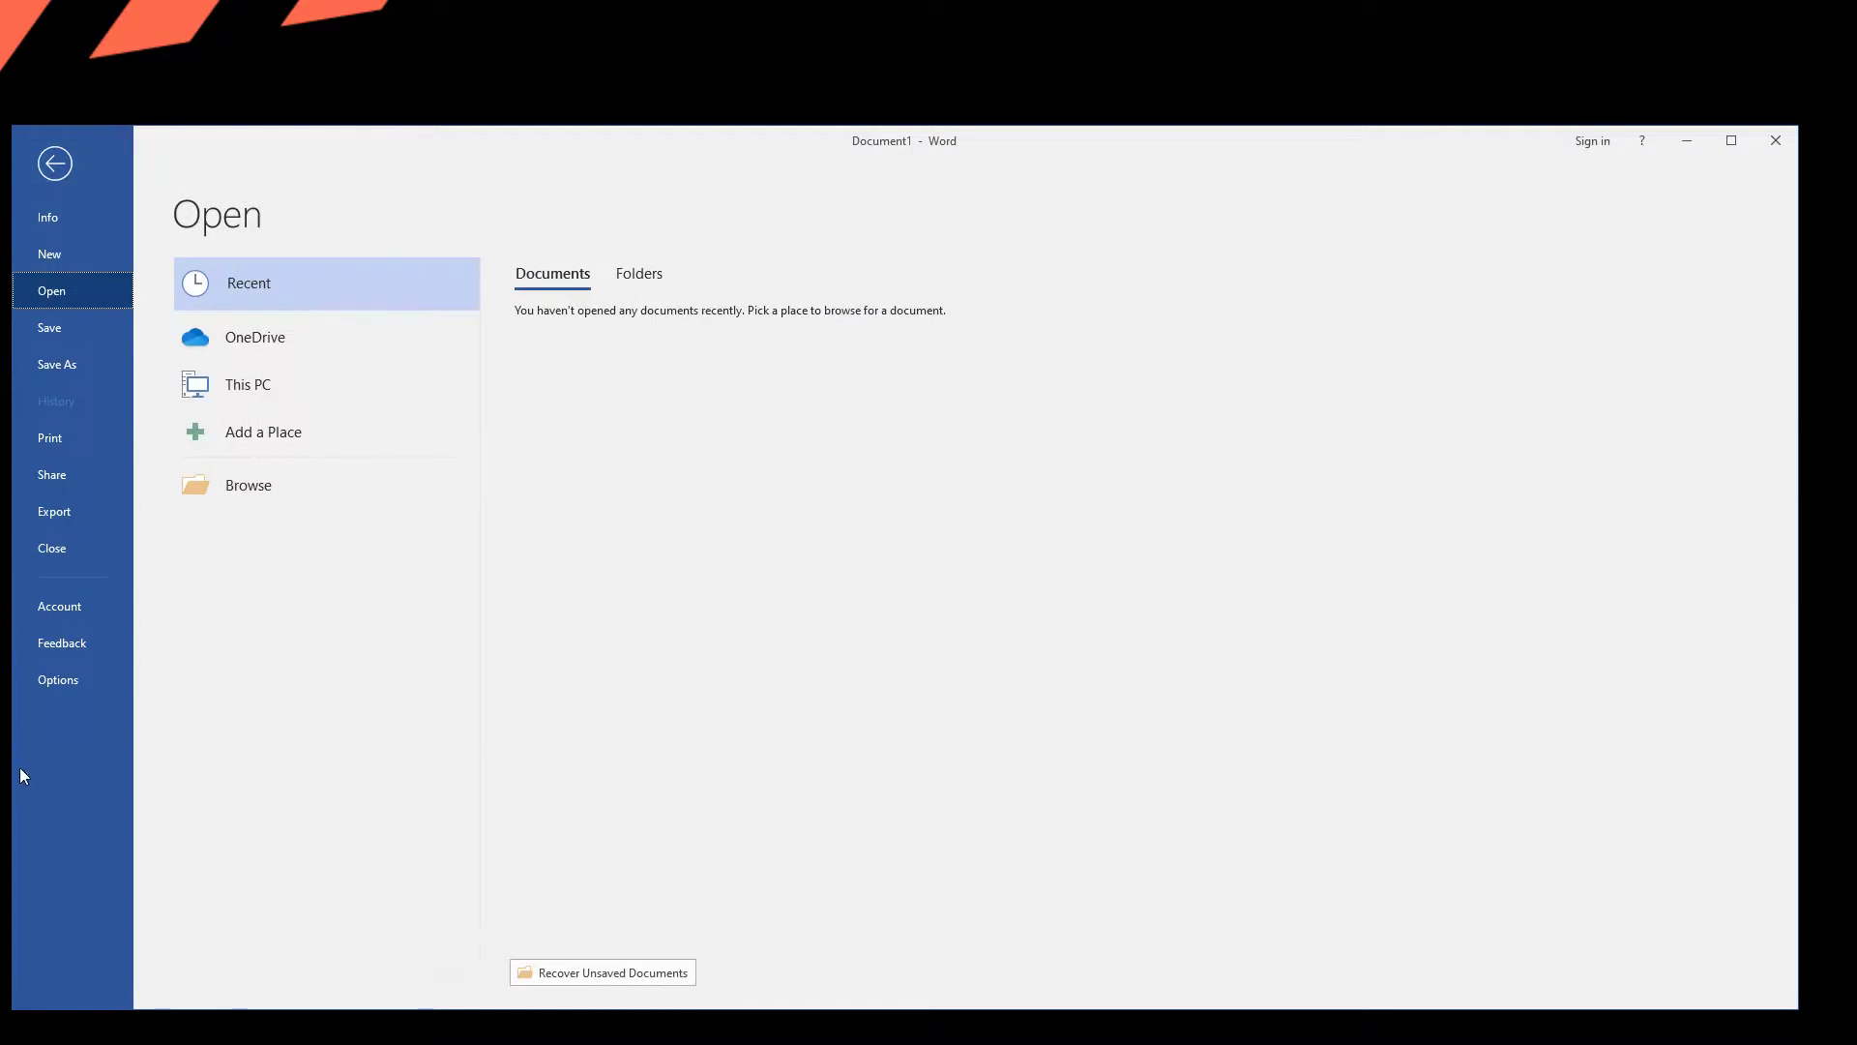
left_click(79, 606)
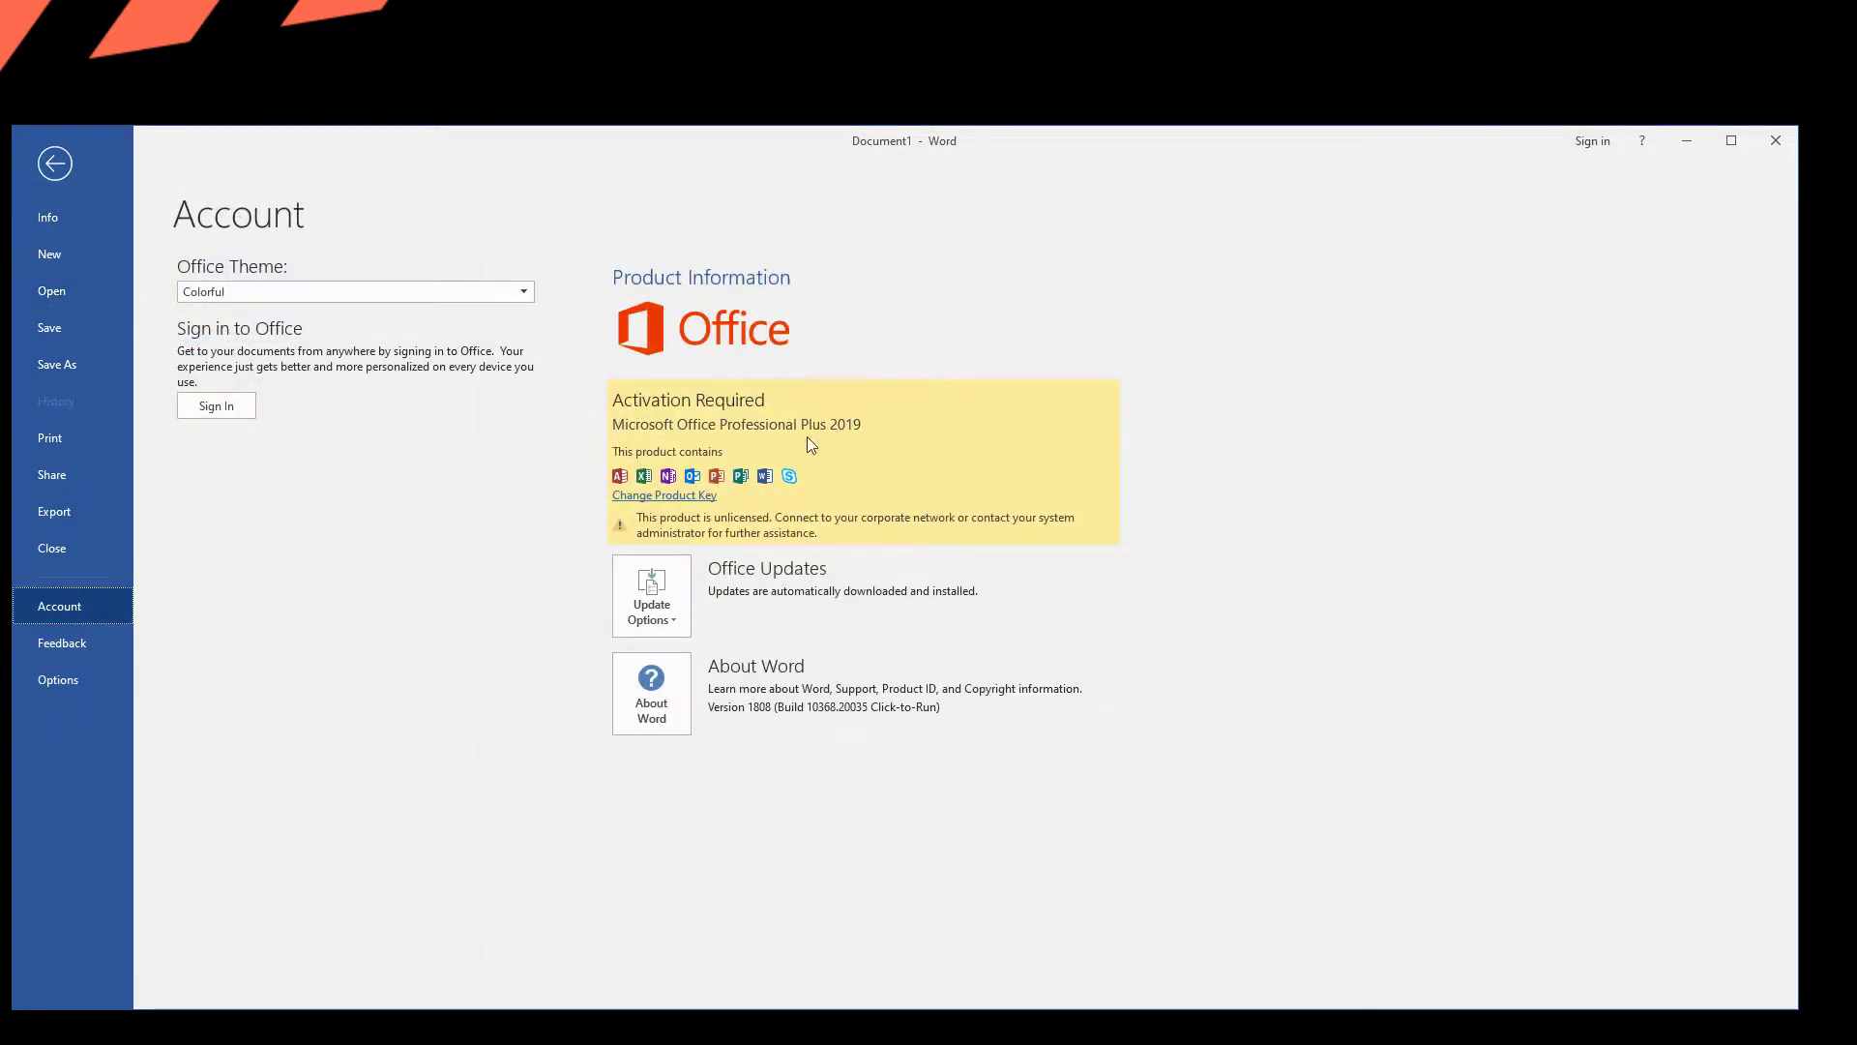
left_click(653, 498)
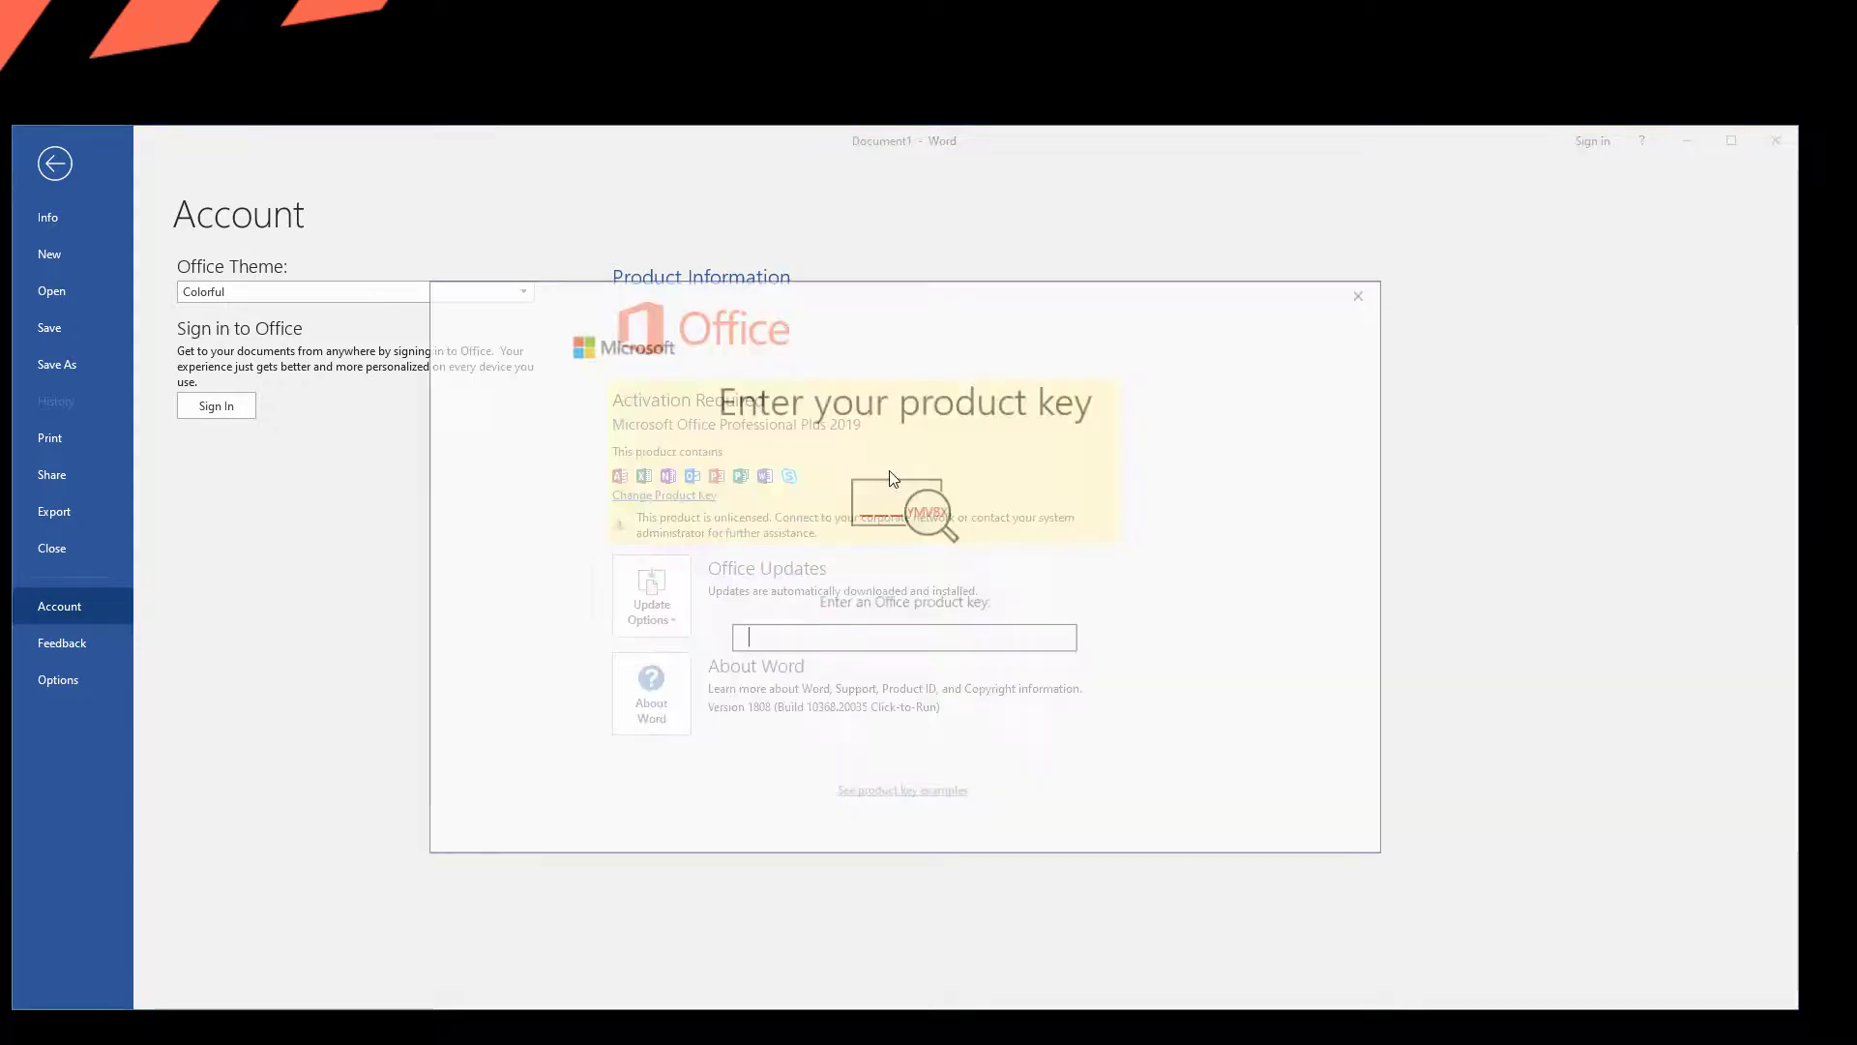
left_click(1365, 293)
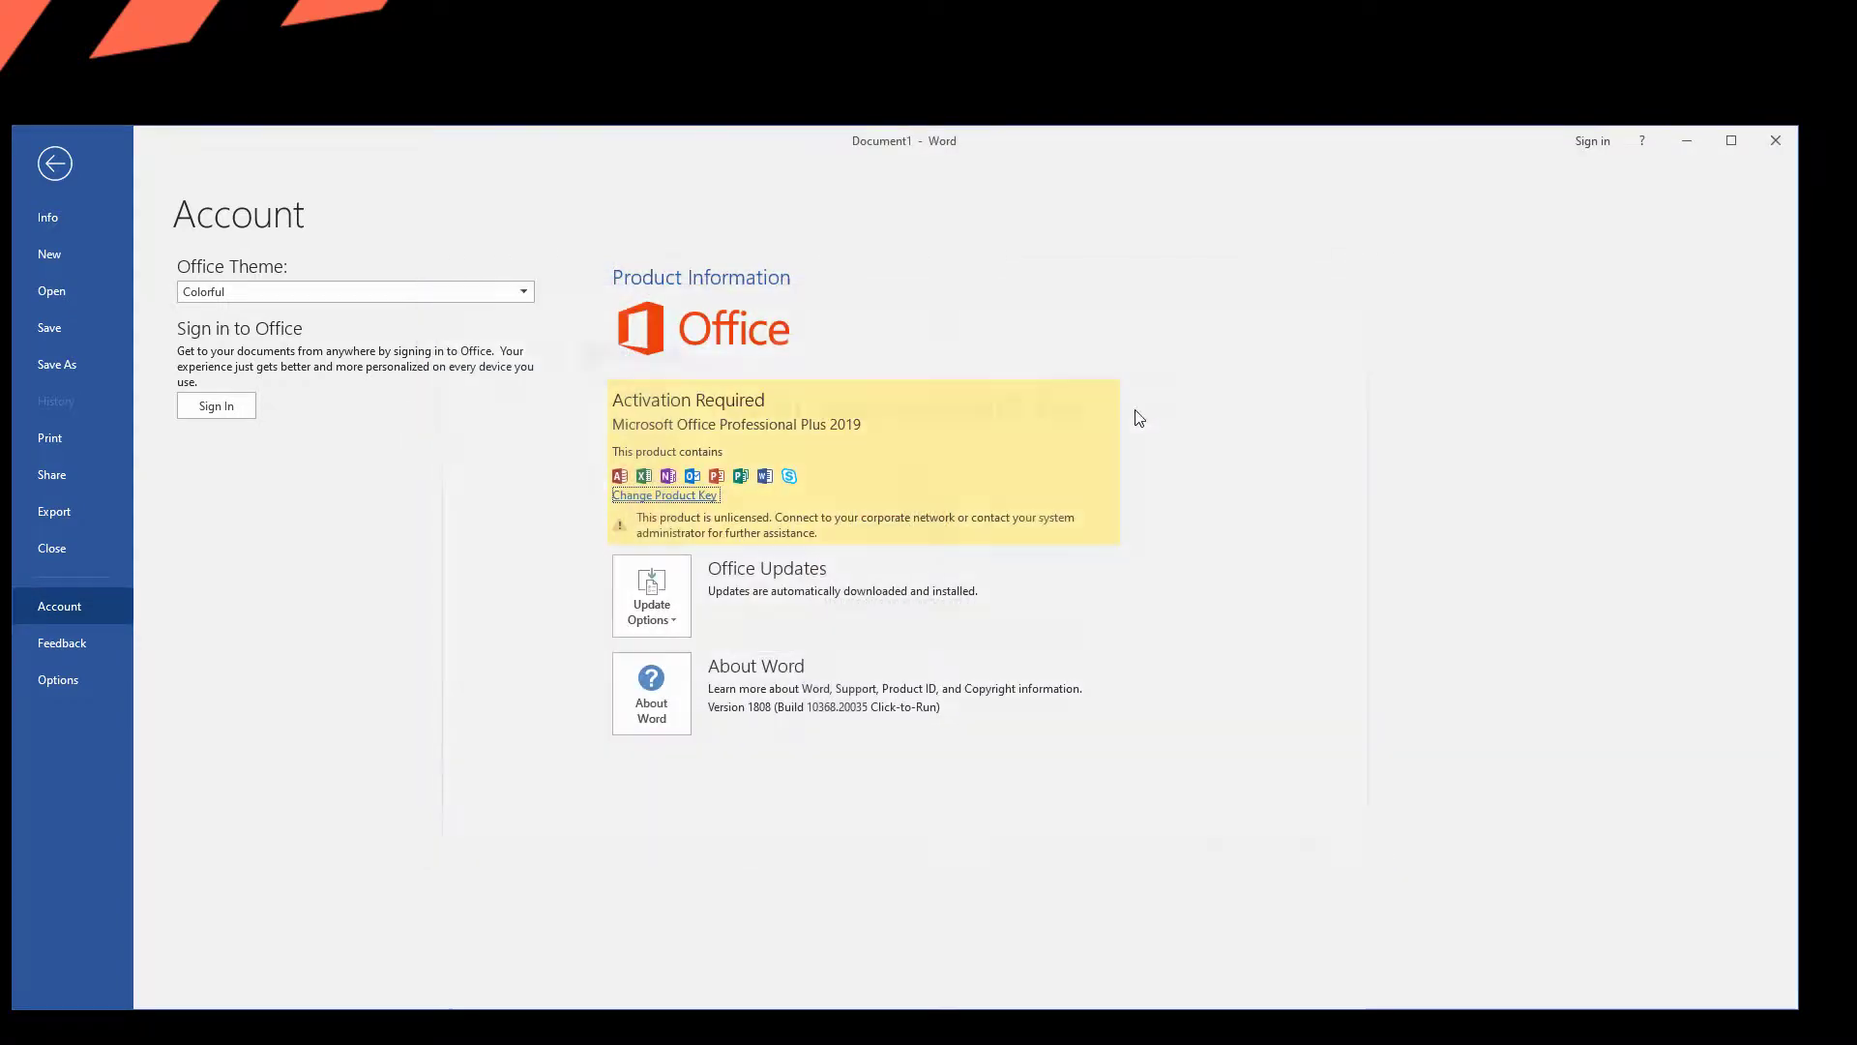
left_click(96, 682)
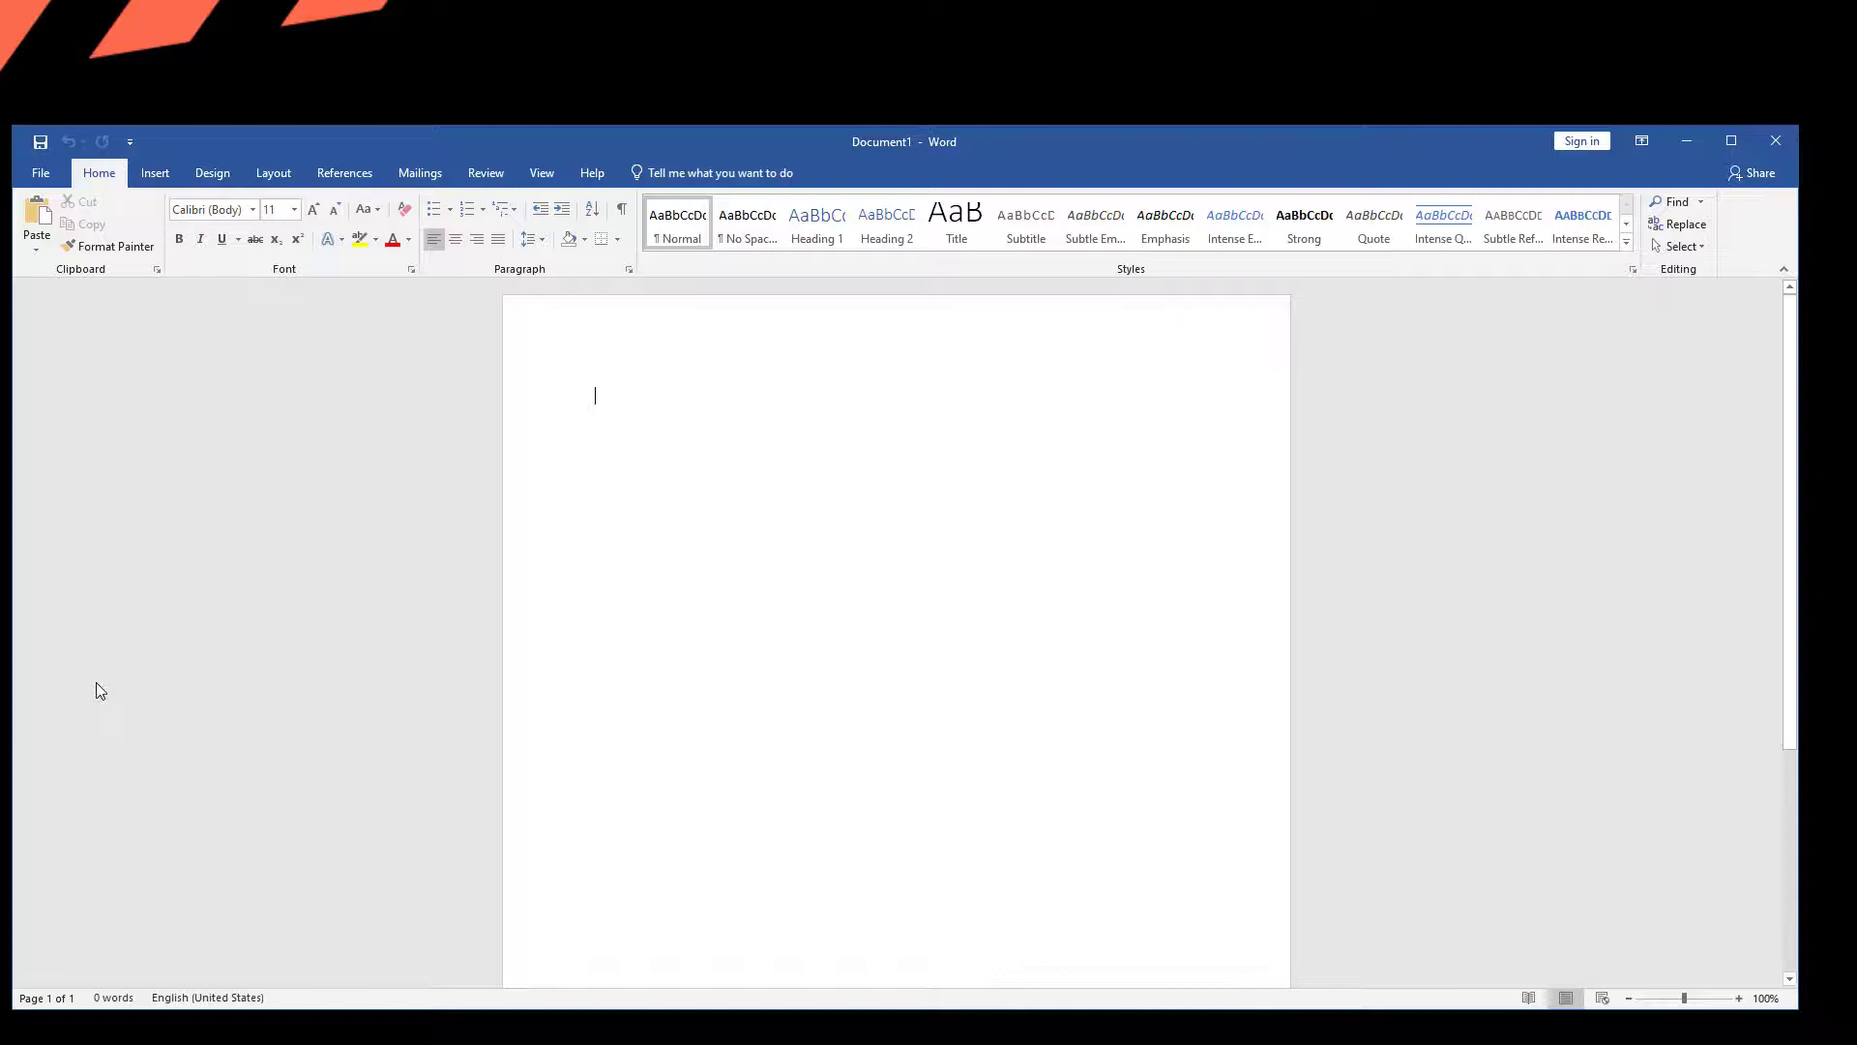
- Browse the additional editing languages list under Language without adding one, then cancel Word Options
left_click(550, 391)
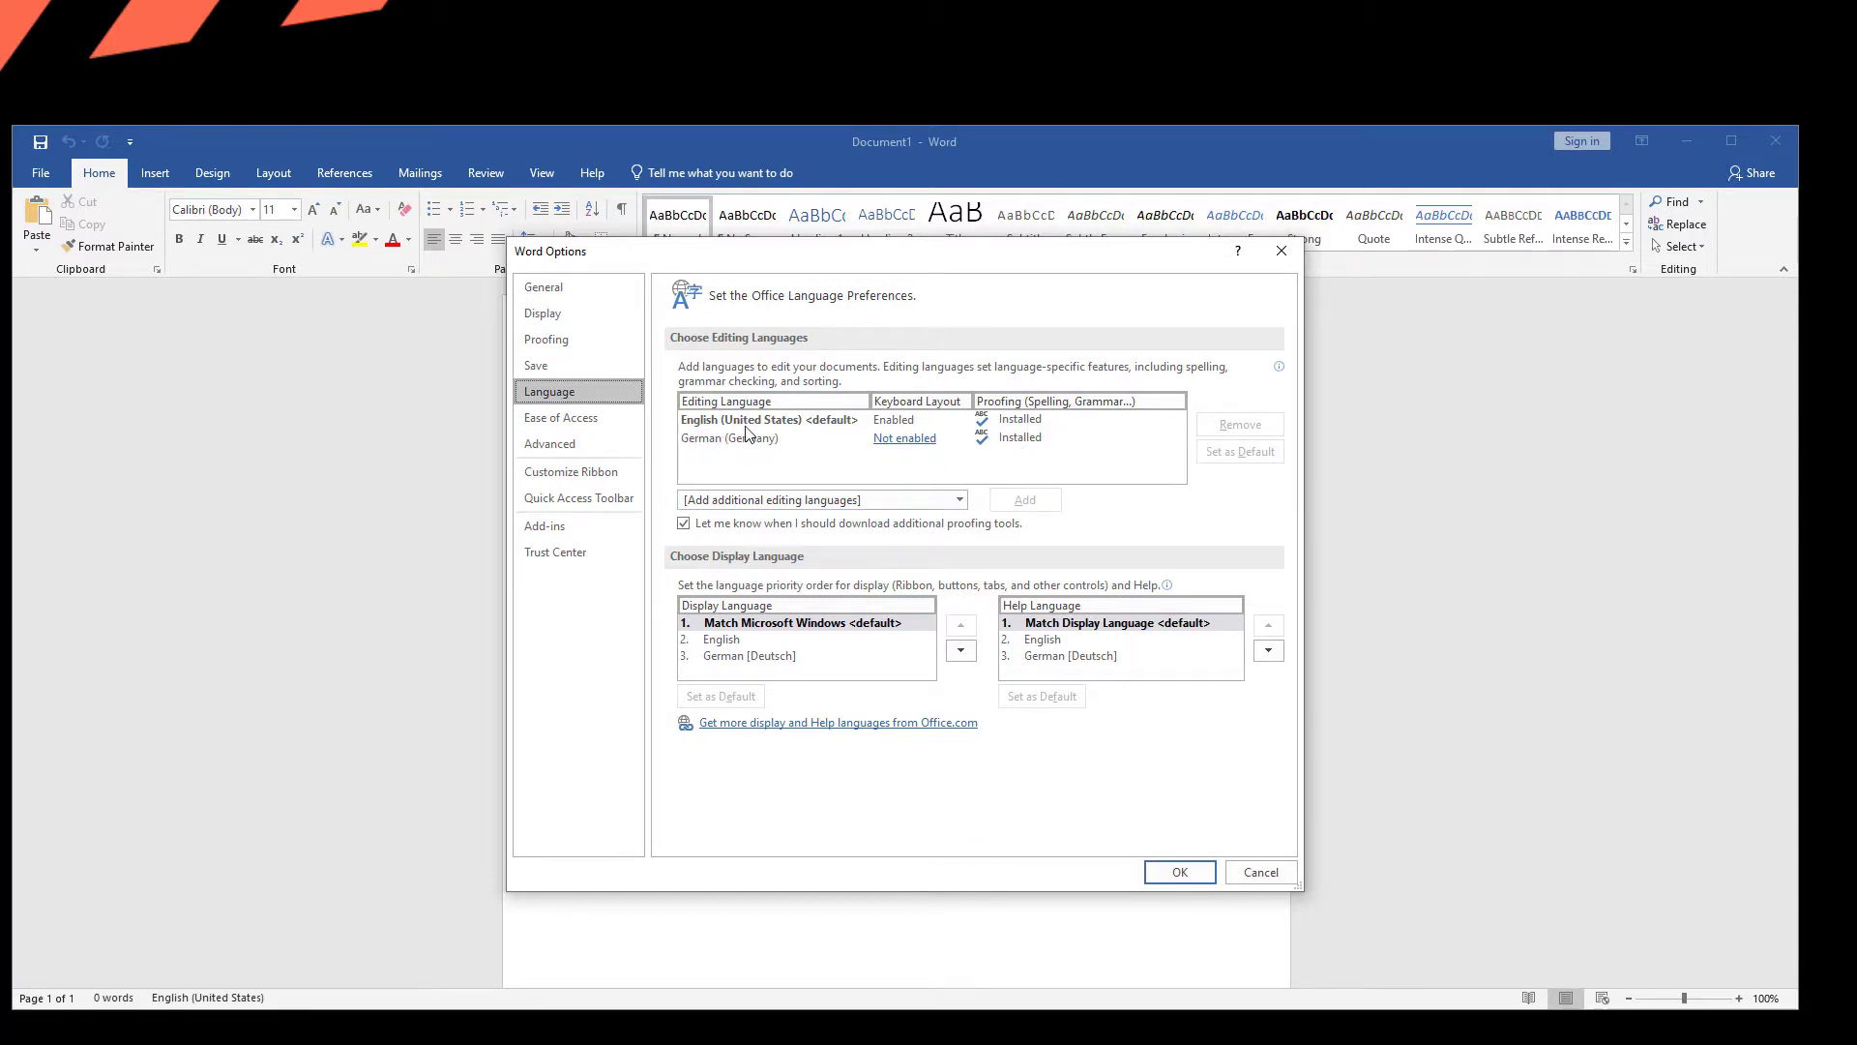
left_click(768, 501)
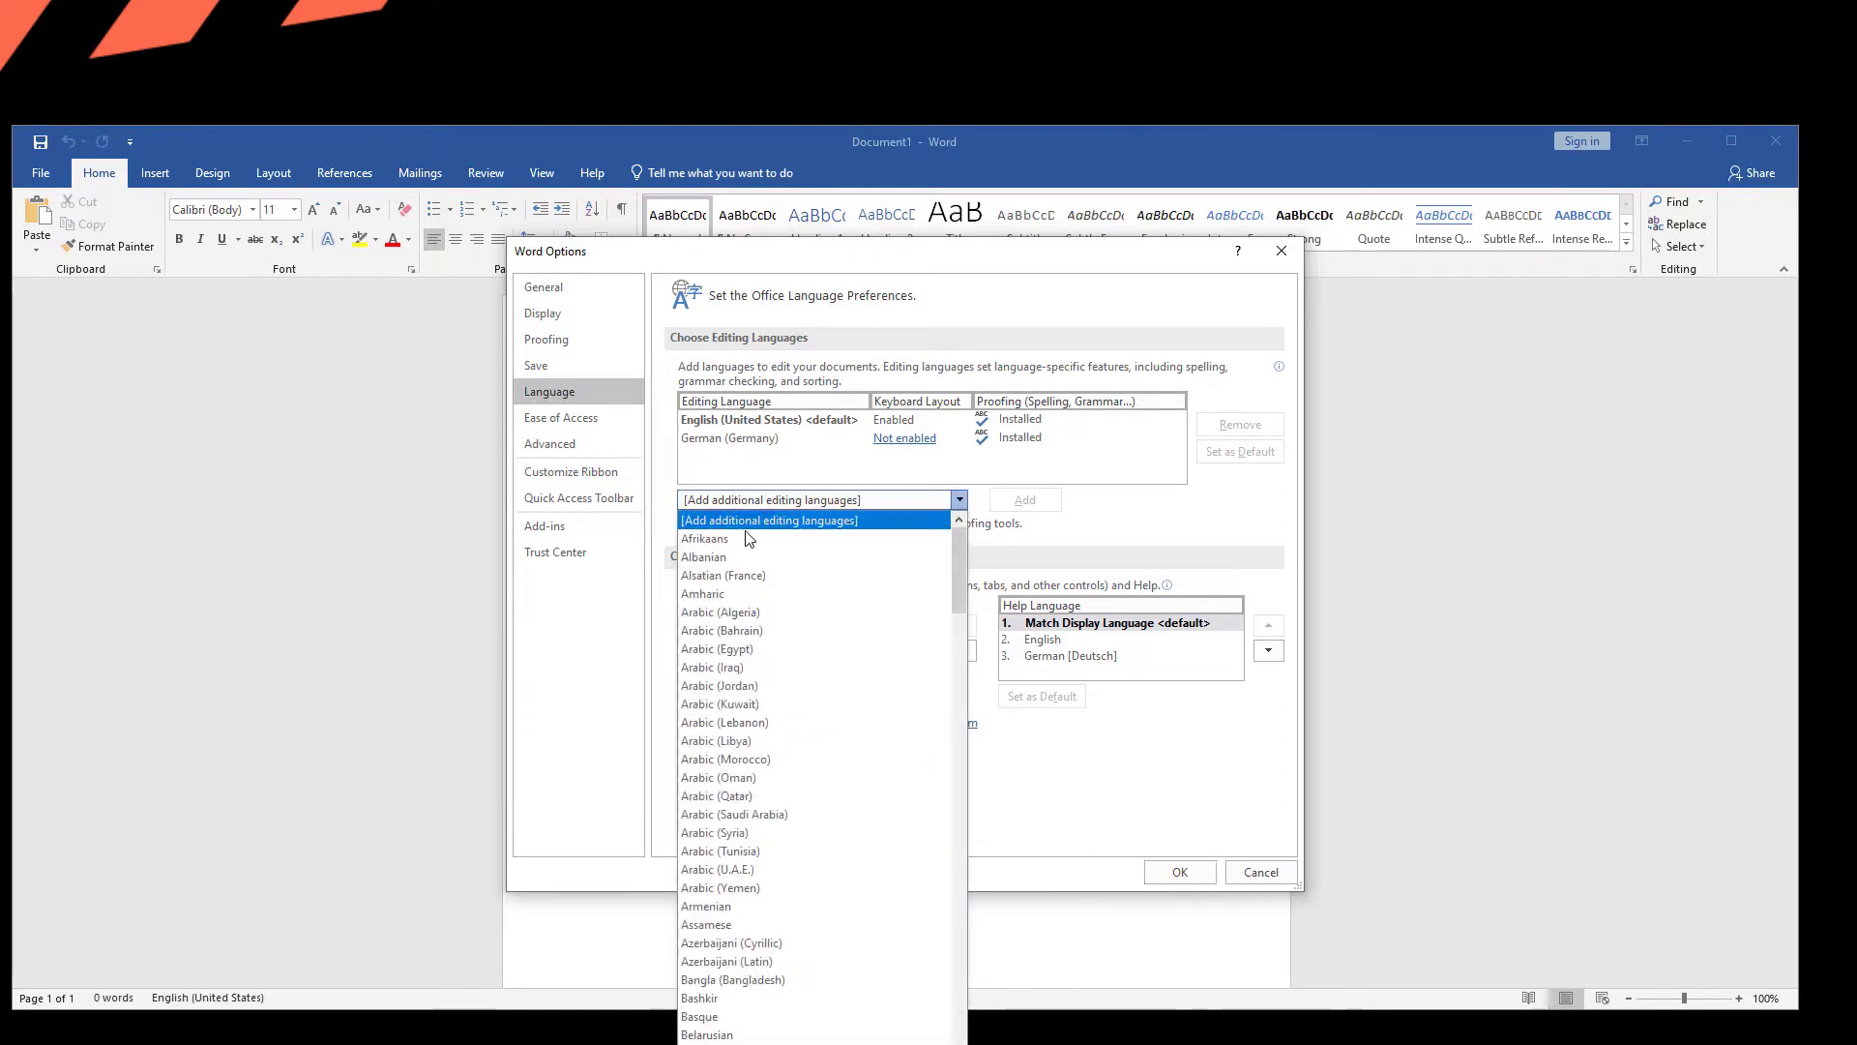
scroll(752, 580, "down", 9)
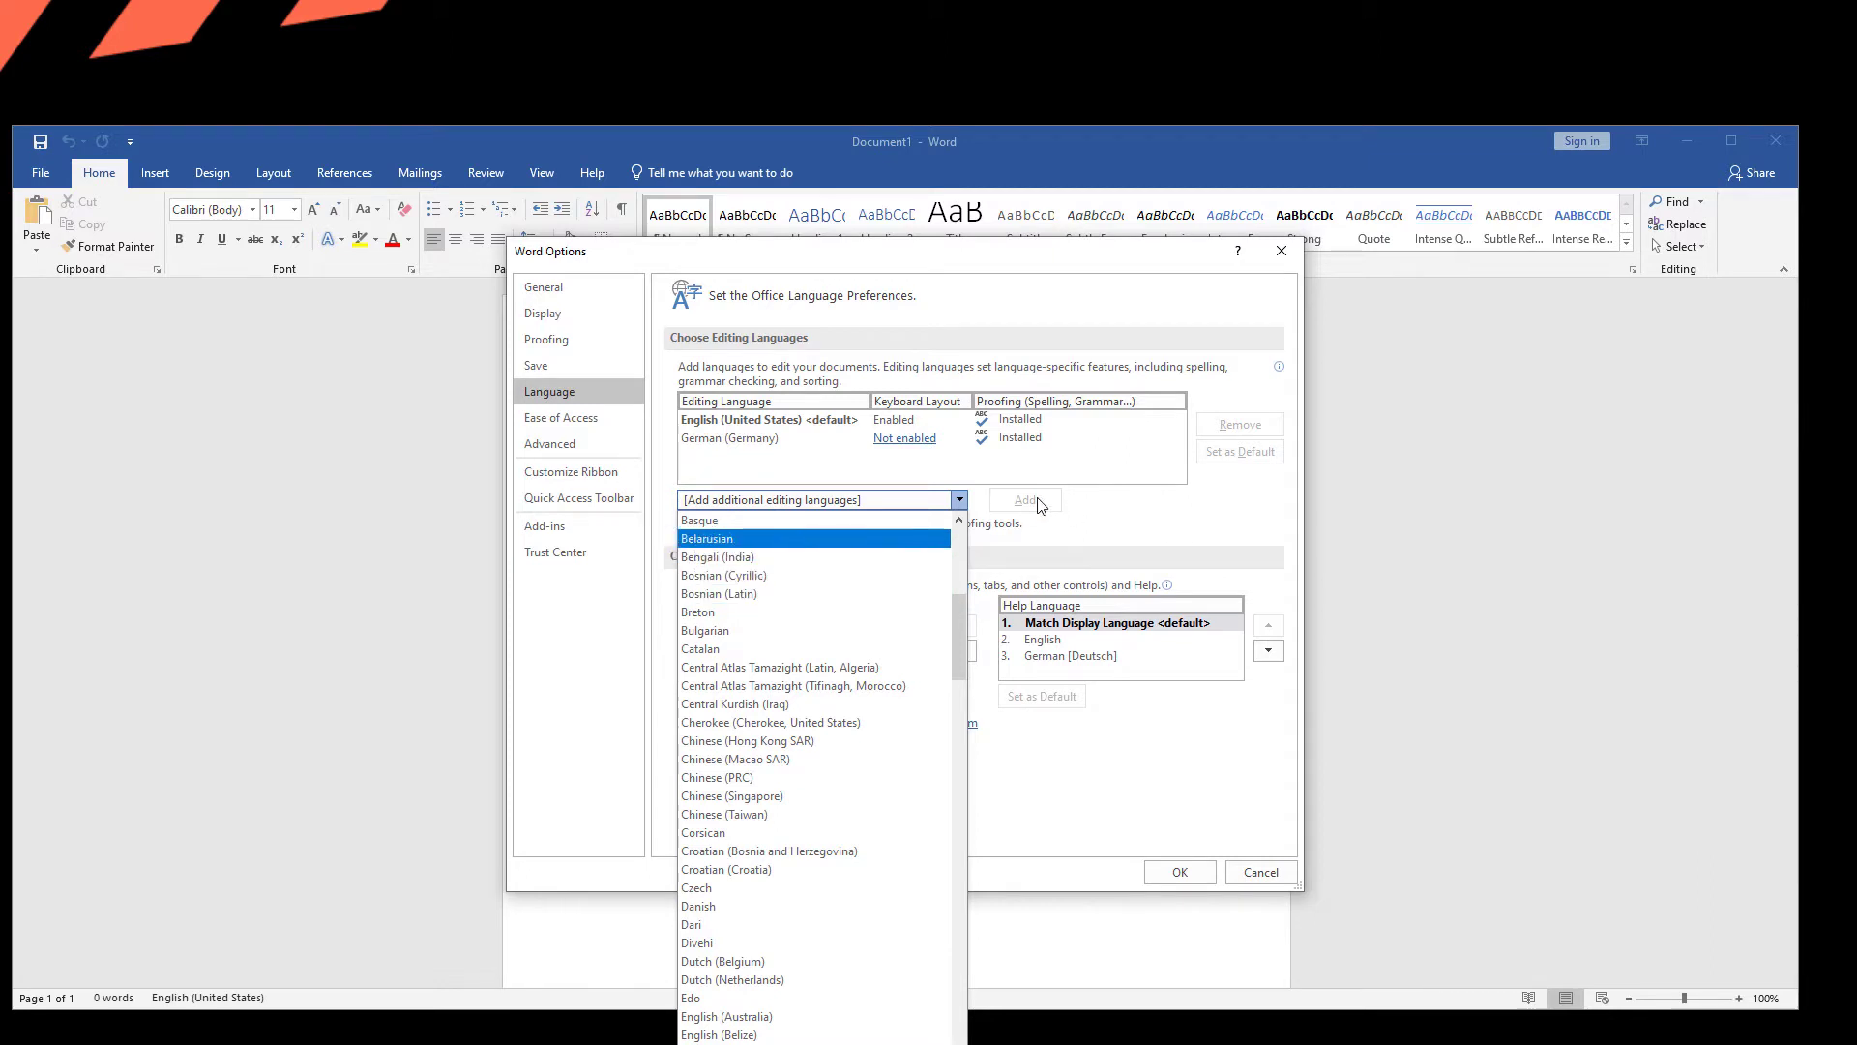
scroll(799, 677, "down", 11)
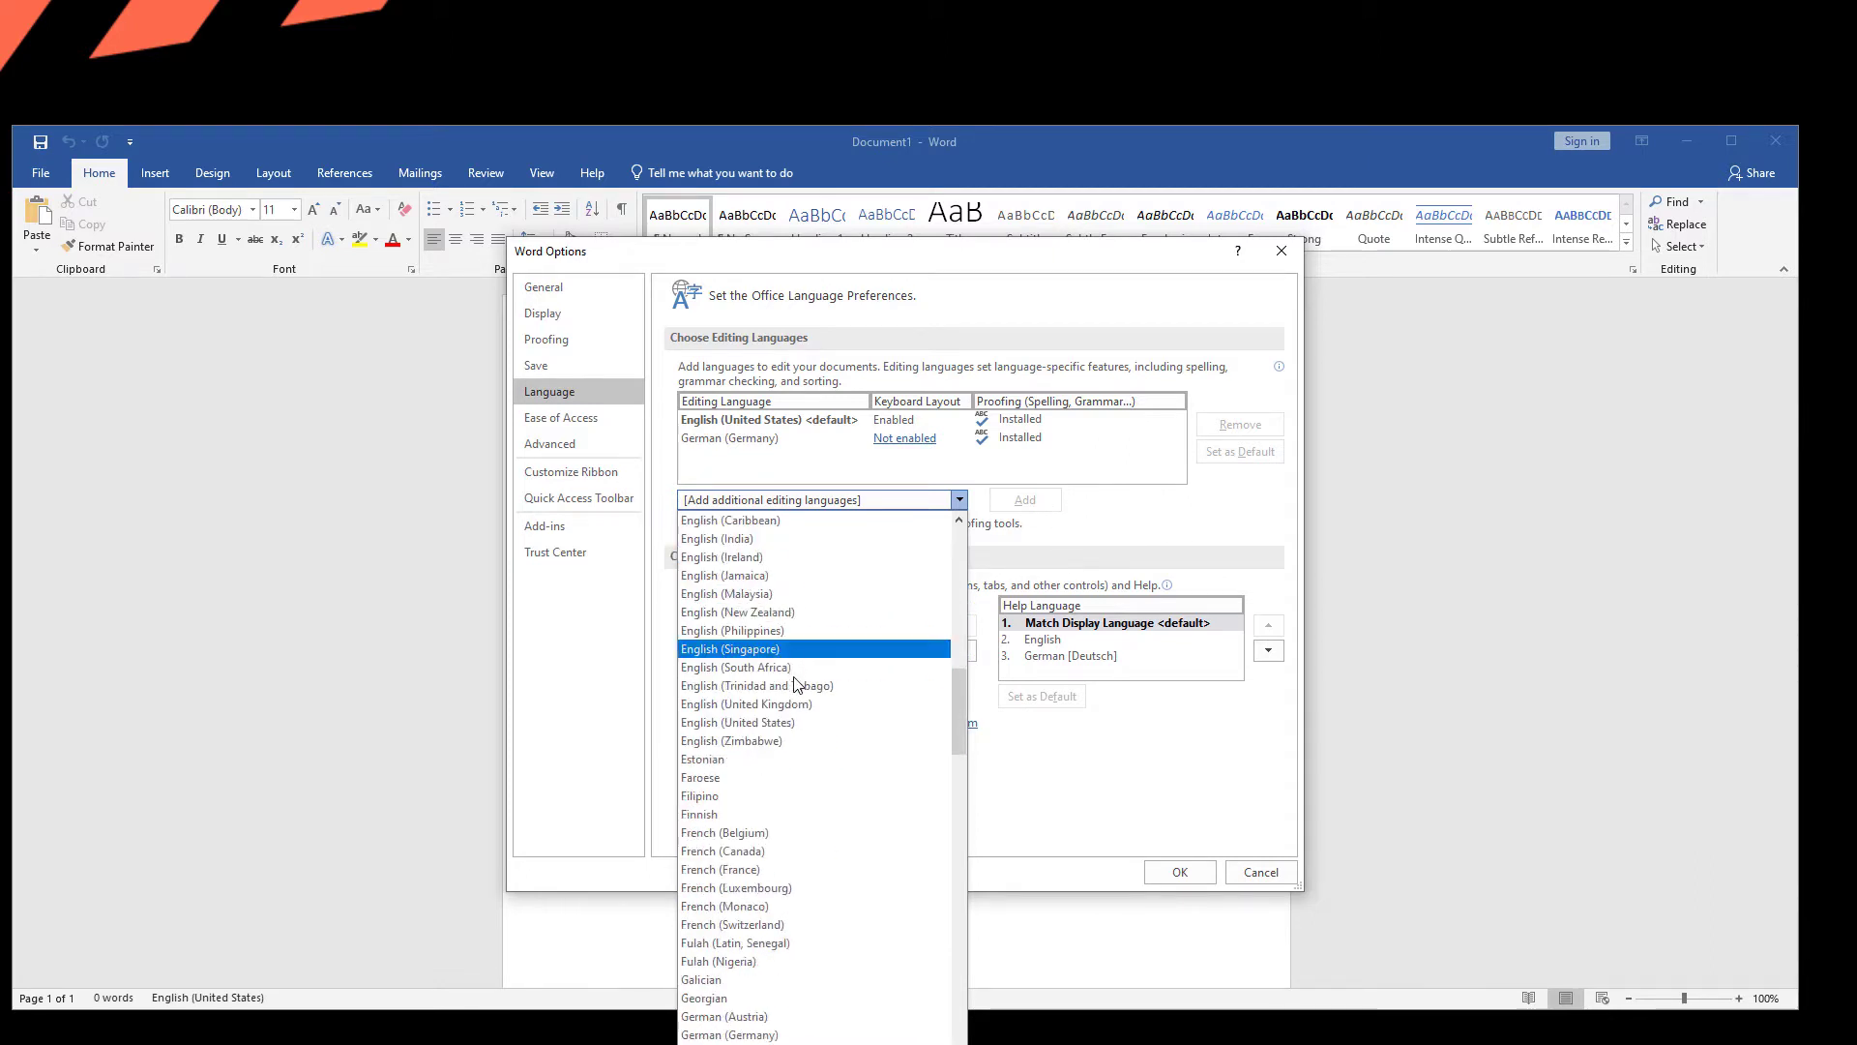
left_click(1042, 551)
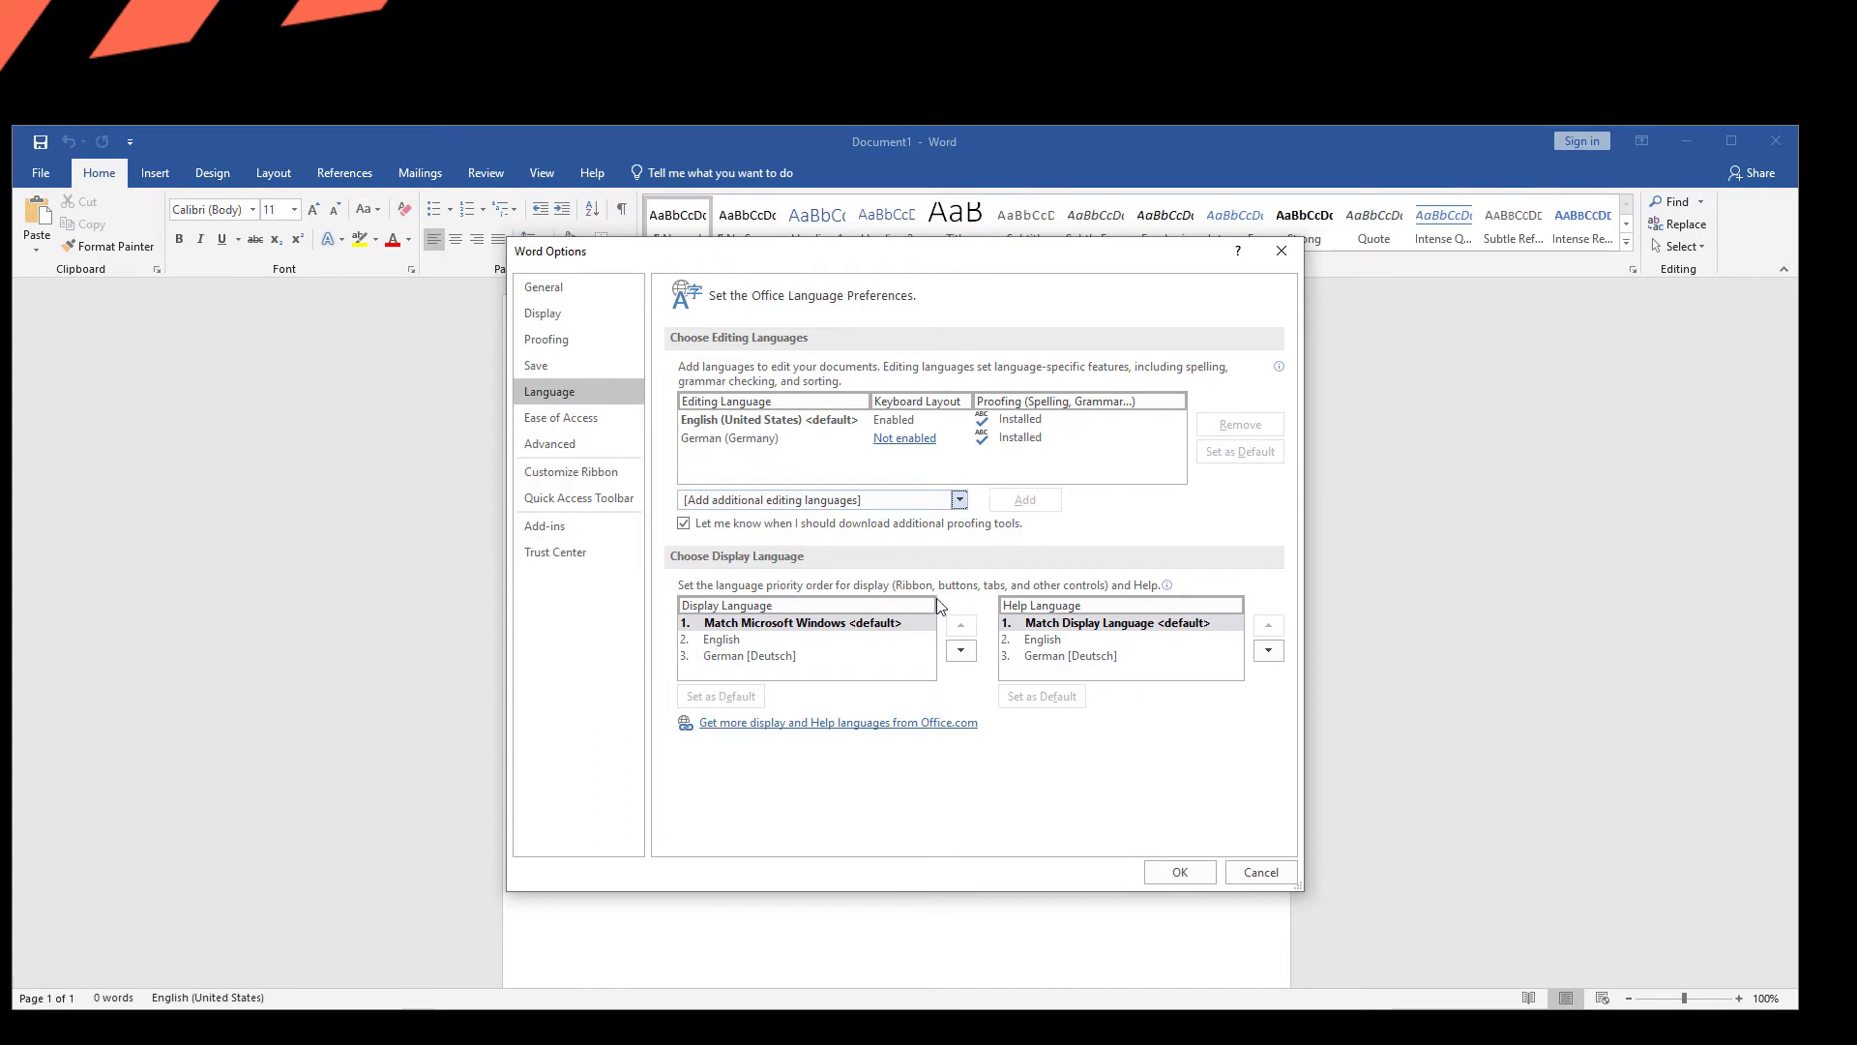
left_click(1262, 870)
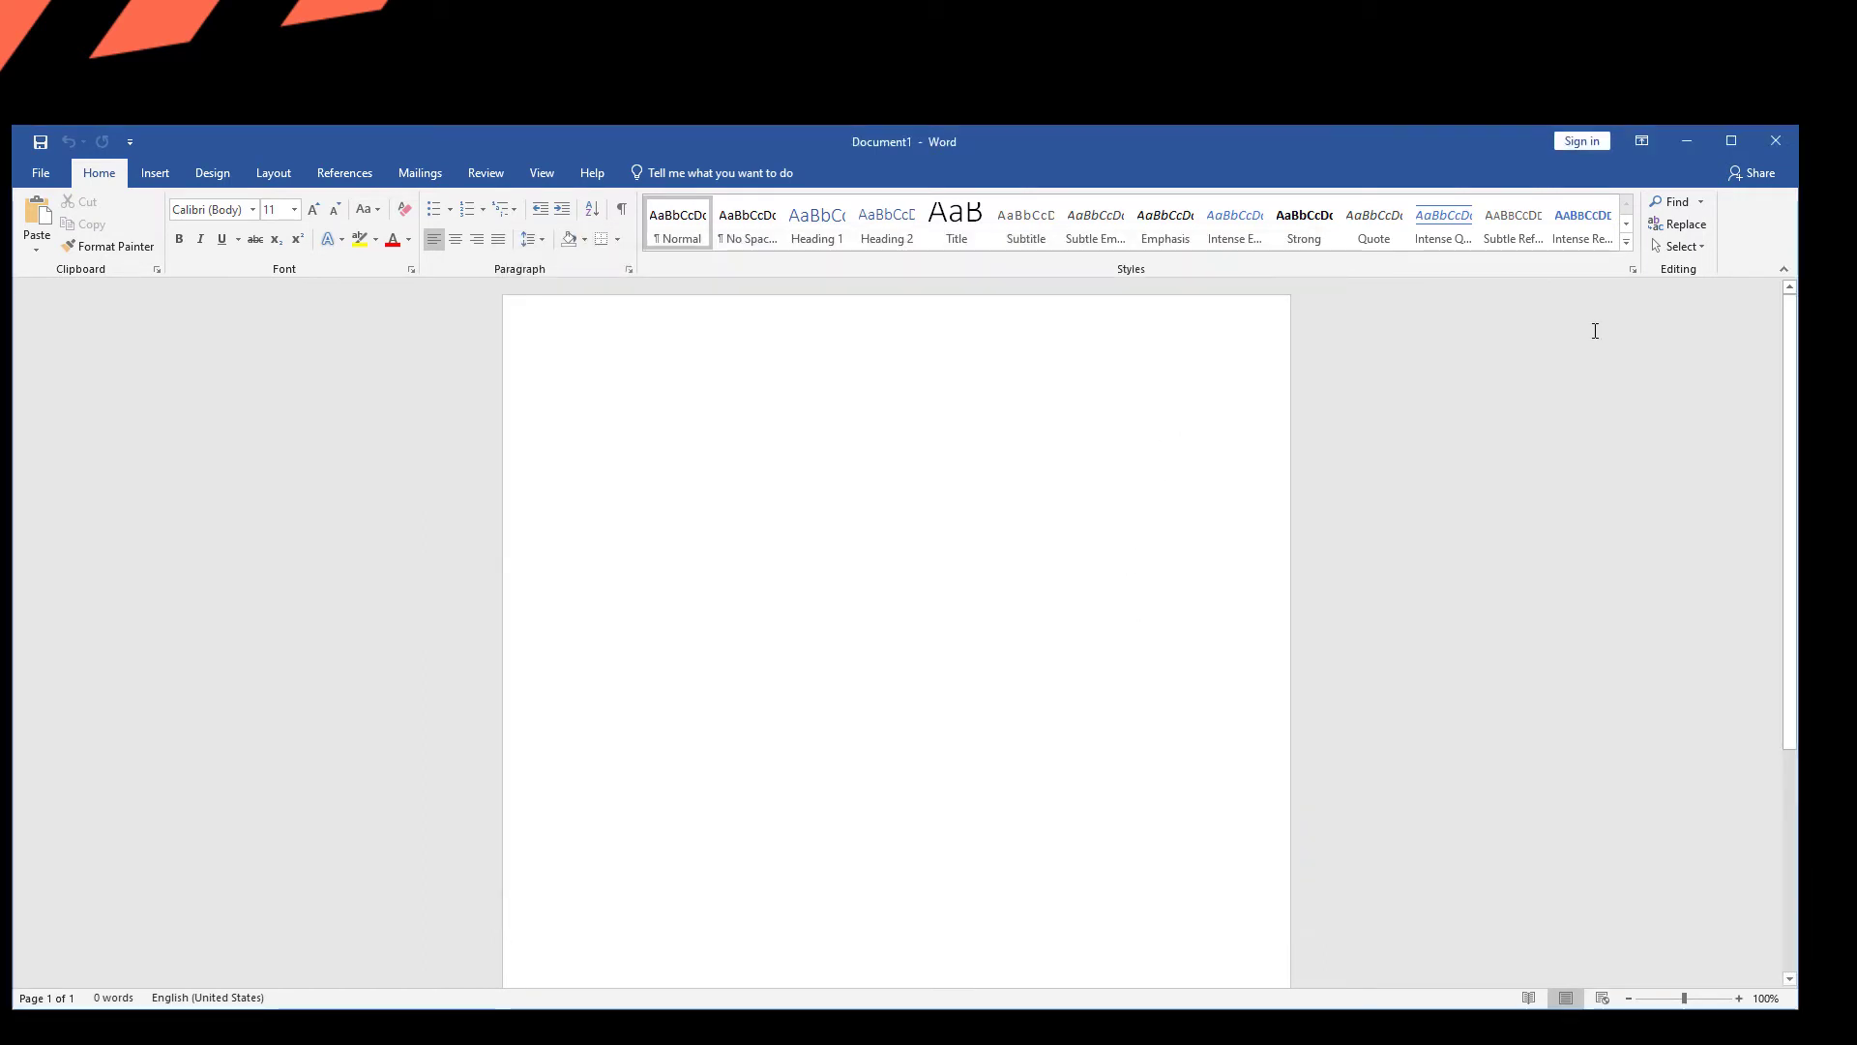